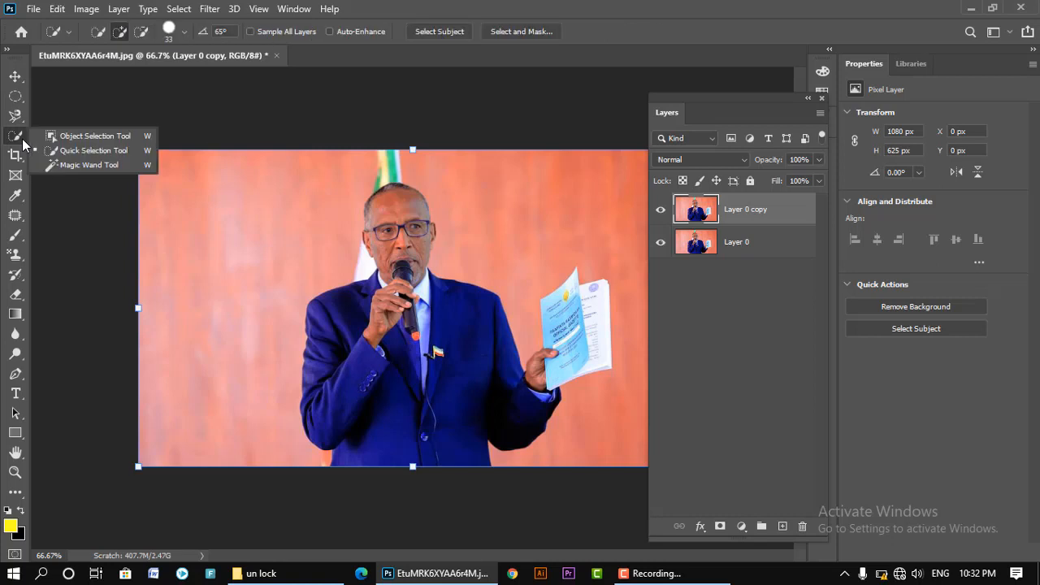
# Step: Select the man's face and both hands on the Layer 0 copy layer with the Quick Selection Tool
pyautogui.click(94, 152)
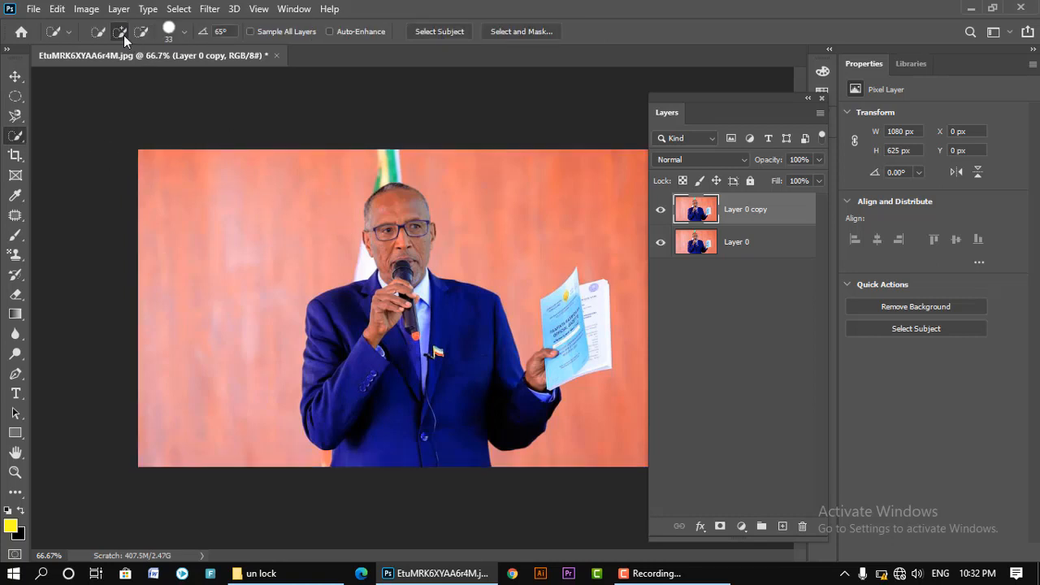
pyautogui.click(394, 222)
pyautogui.click(389, 247)
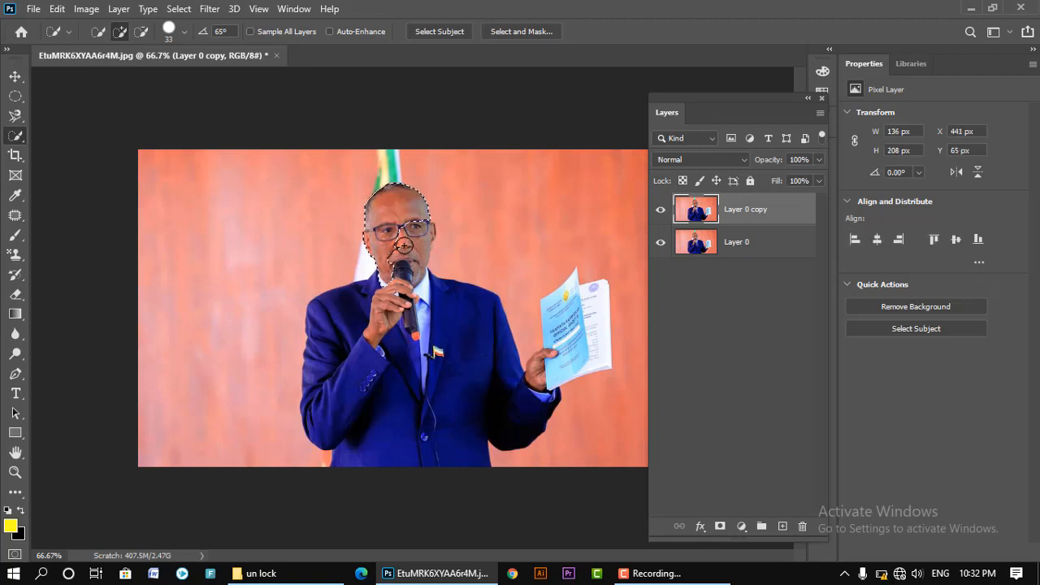
pyautogui.click(383, 335)
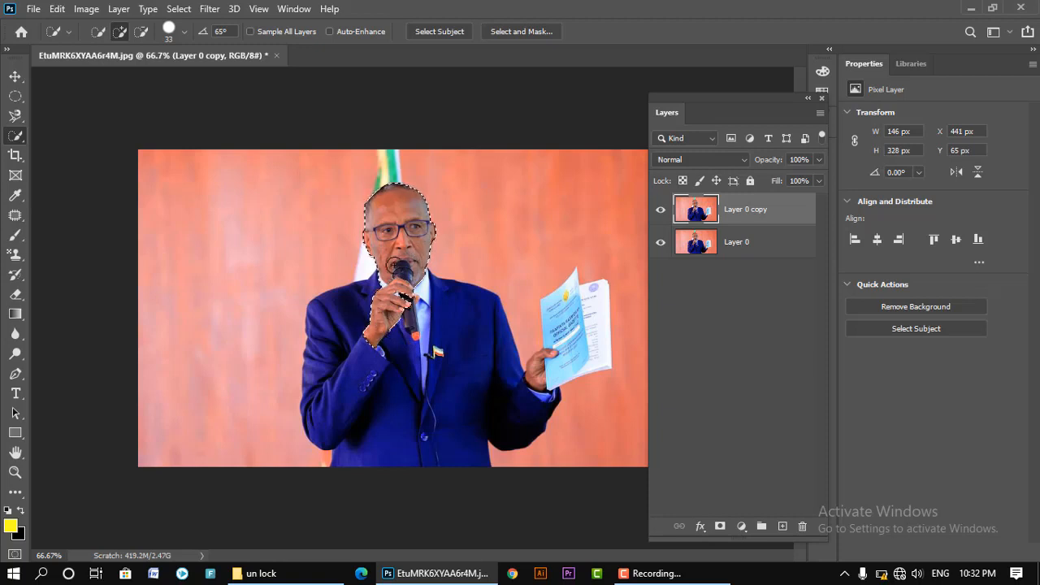
pyautogui.click(535, 368)
pyautogui.click(14, 78)
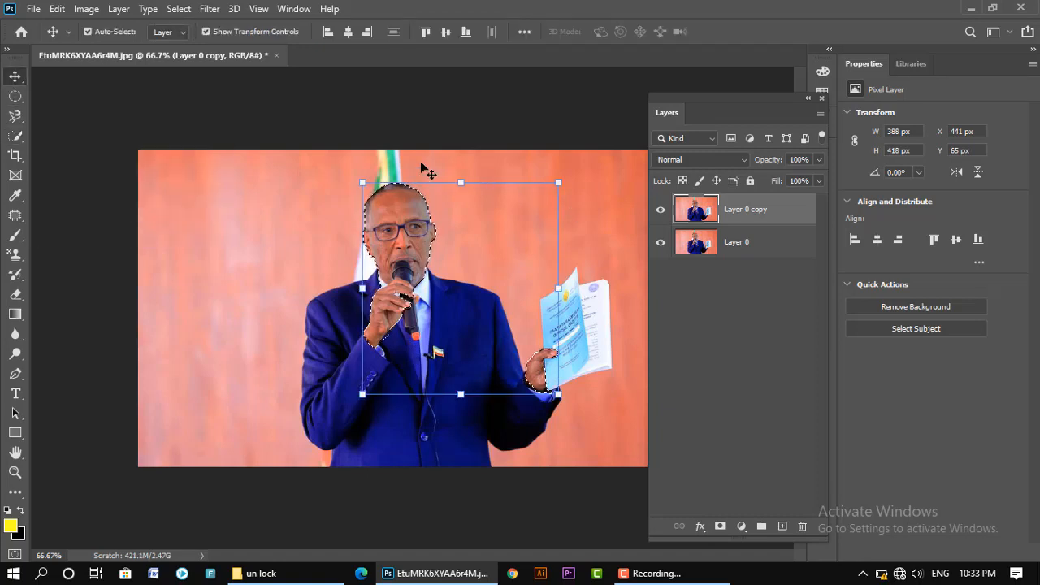
# Step: Apply a Brightness/Contrast adjustment to the selected skin with brightness 8 and contrast 3
pyautogui.click(88, 9)
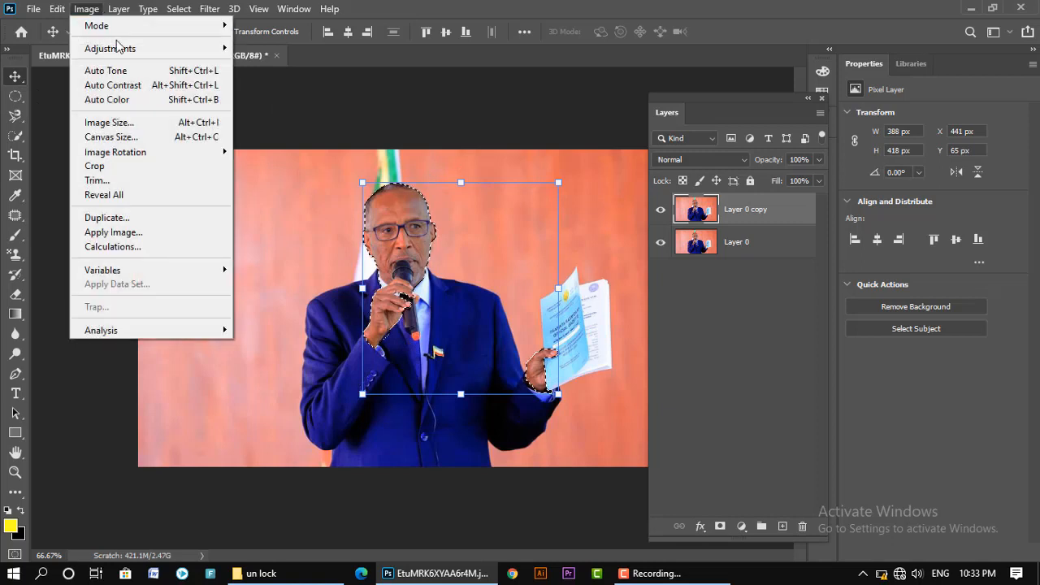
pyautogui.moveTo(122, 50)
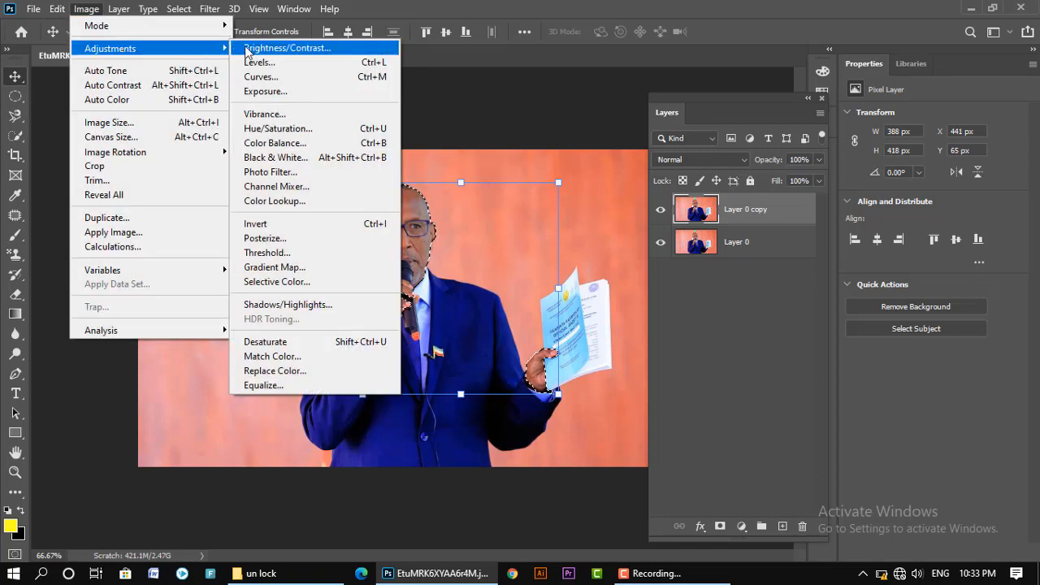
pyautogui.click(246, 49)
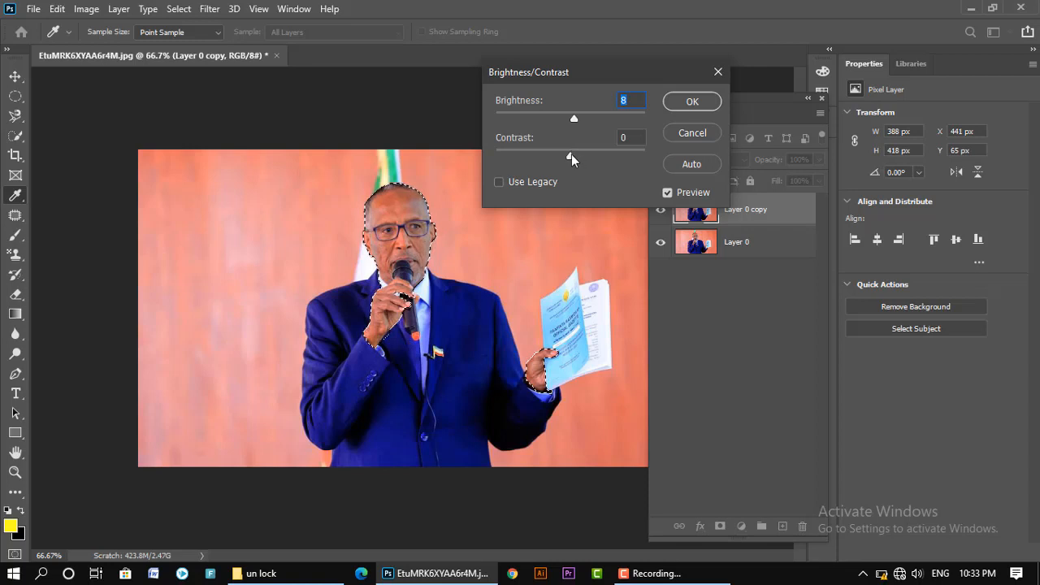
pyautogui.moveTo(571, 154); pyautogui.dragTo(573, 155)
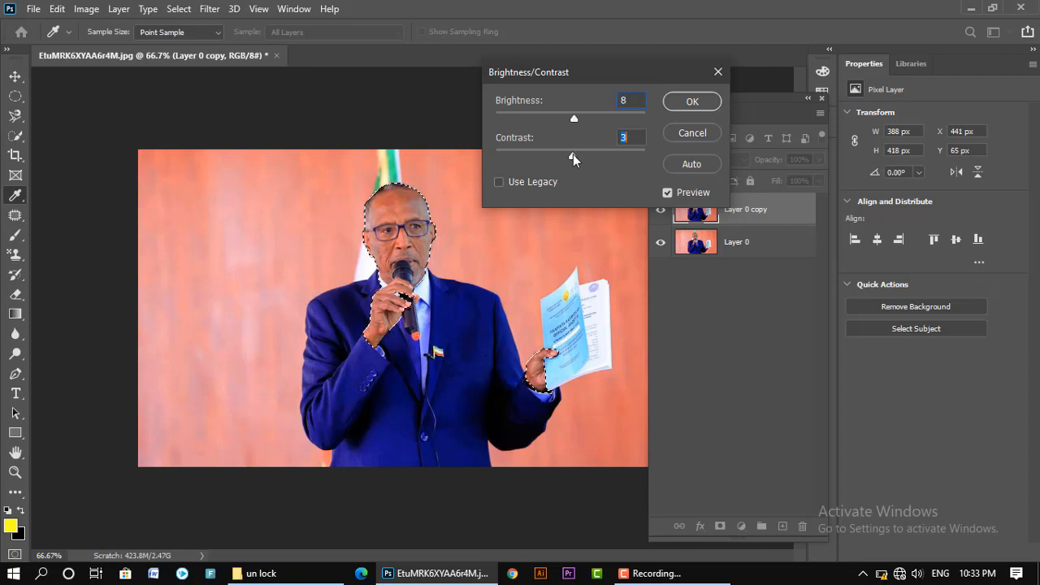
pyautogui.click(677, 108)
pyautogui.press('v')
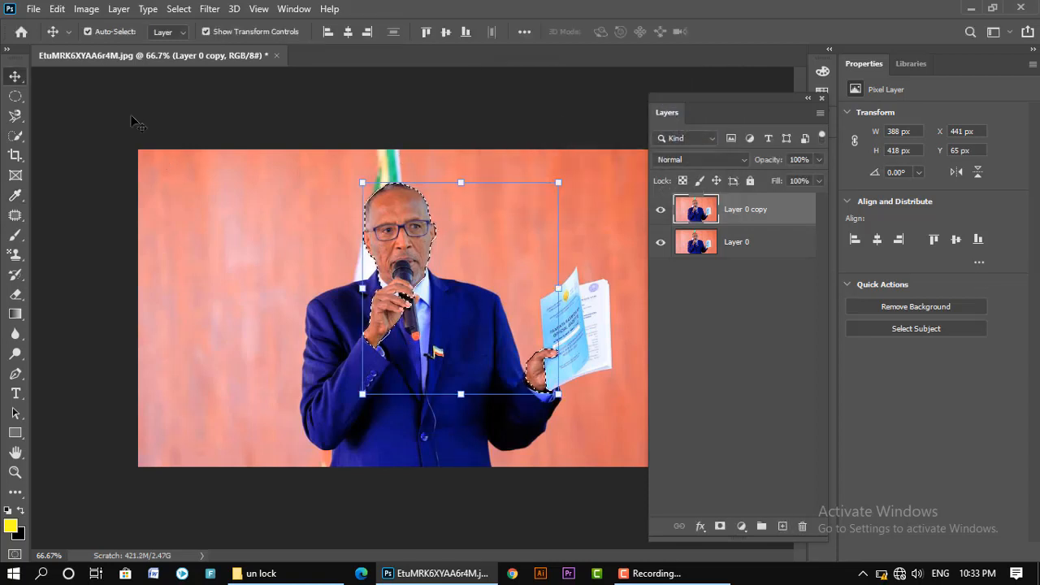
# Step: Apply an Exposure adjustment to the selected skin with offset -0.0296 and gamma correction 1.21
pyautogui.click(86, 8)
pyautogui.moveTo(168, 52)
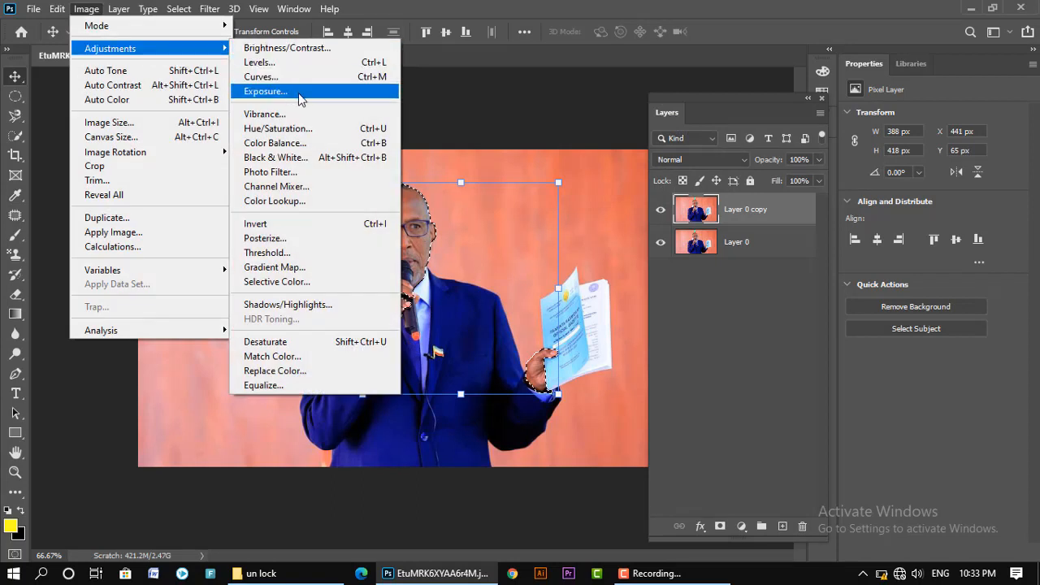
pyautogui.click(319, 96)
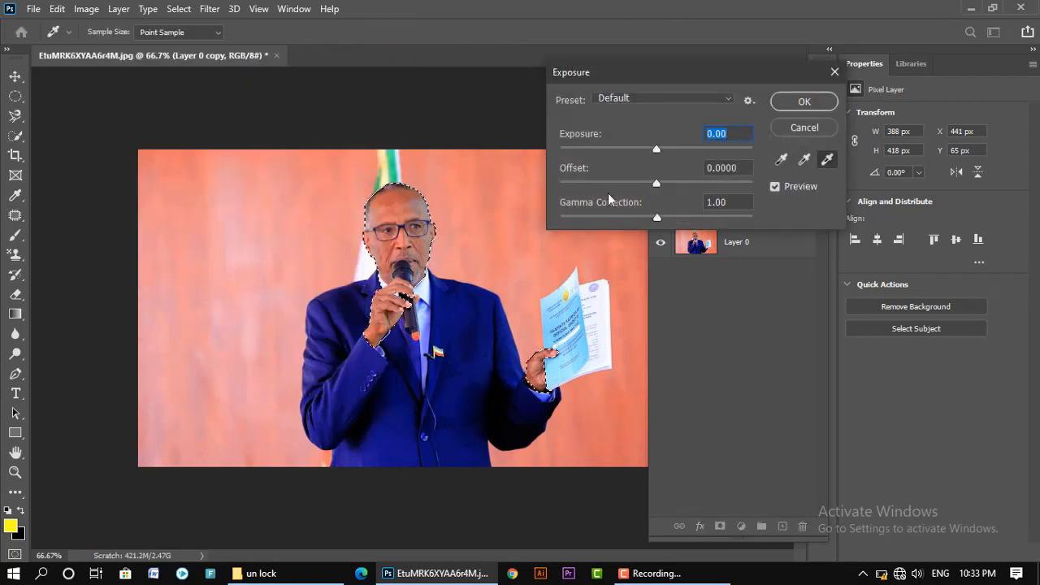
pyautogui.moveTo(642, 216)
pyautogui.mouseDown()
pyautogui.moveTo(652, 188)
pyautogui.moveTo(645, 211)
pyautogui.mouseUp()
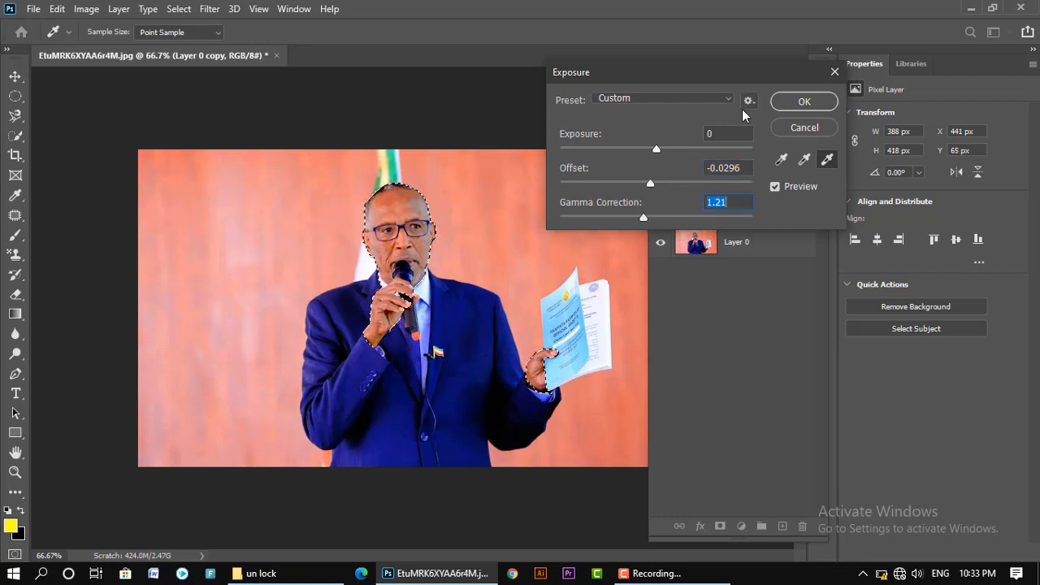
pyautogui.click(791, 107)
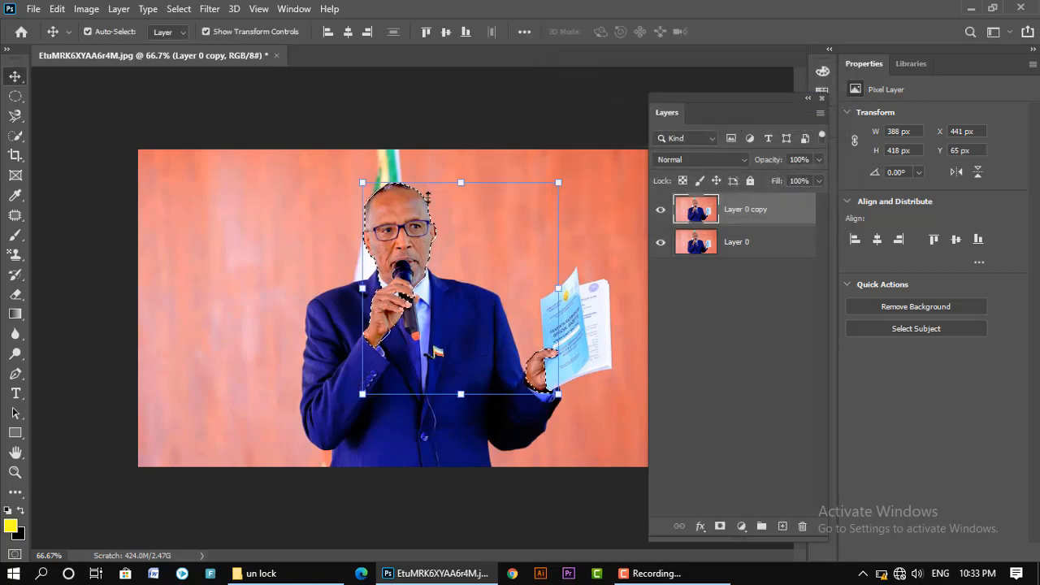
# Step: Apply a Vibrance adjustment to the selected skin with vibrance +11 and saturation +11
pyautogui.click(86, 8)
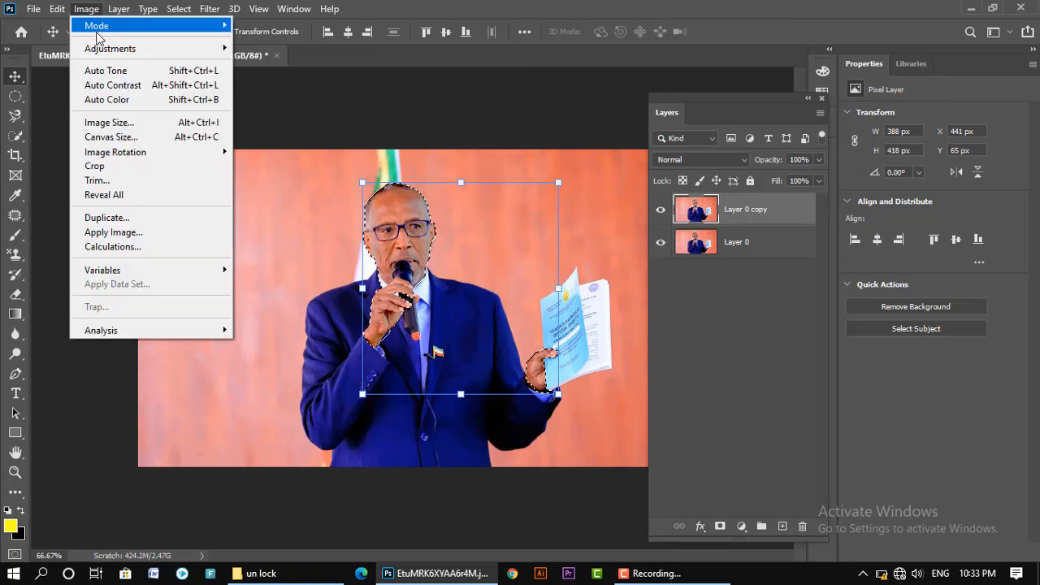
pyautogui.moveTo(122, 48)
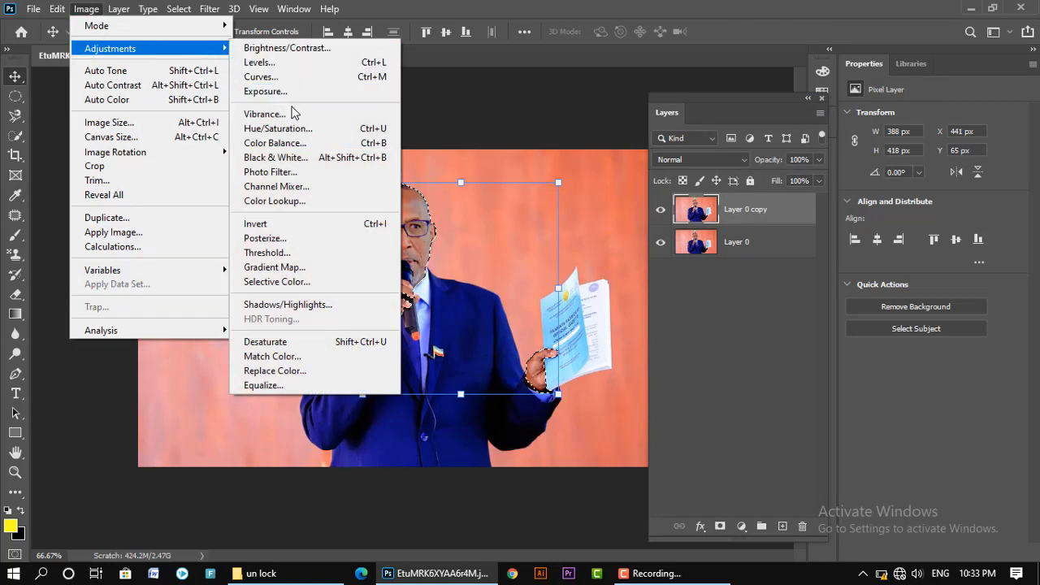
pyautogui.click(295, 113)
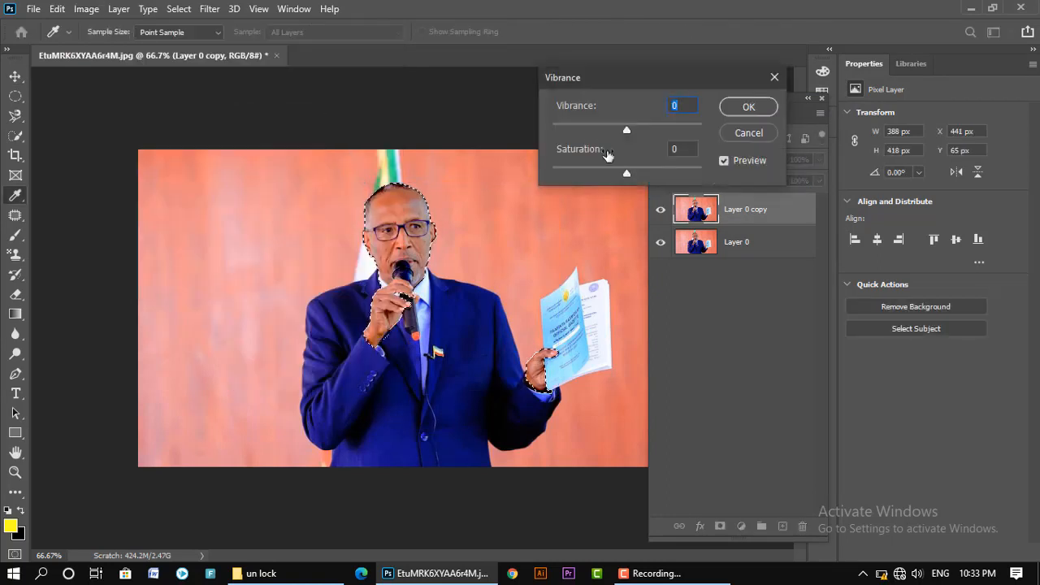
pyautogui.click(637, 173)
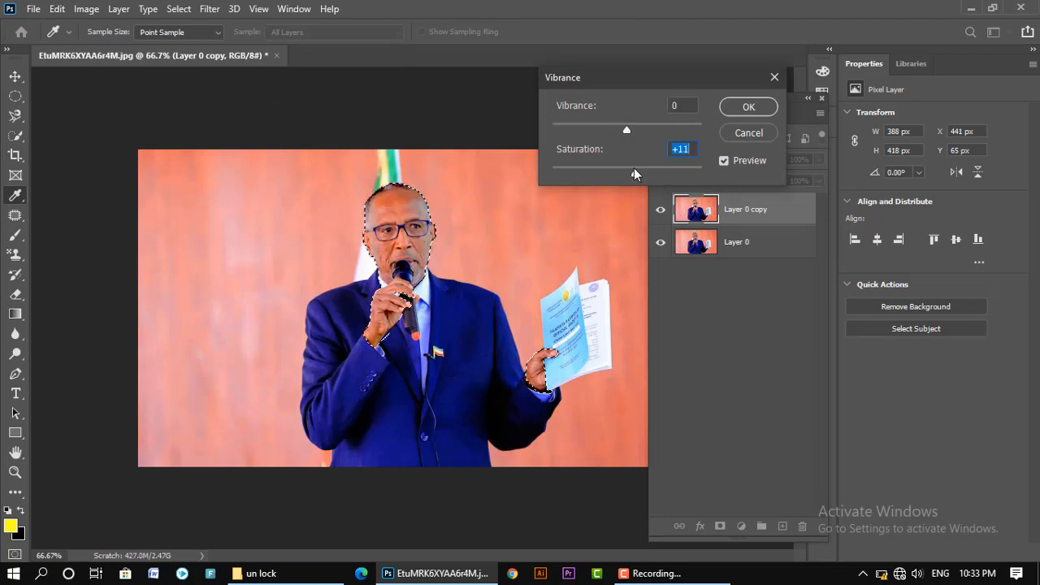
pyautogui.click(636, 126)
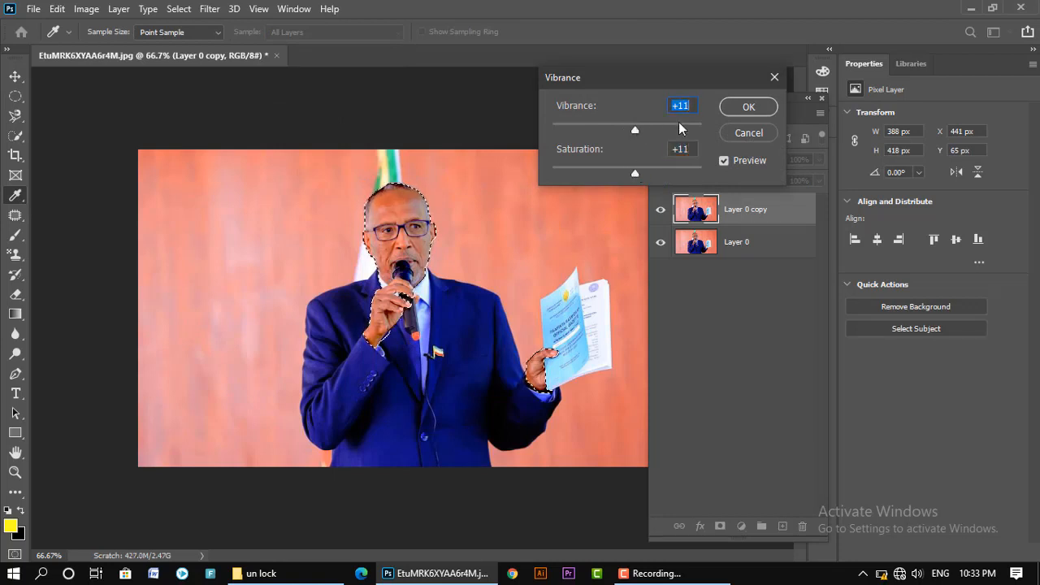
pyautogui.click(746, 107)
pyautogui.press('v')
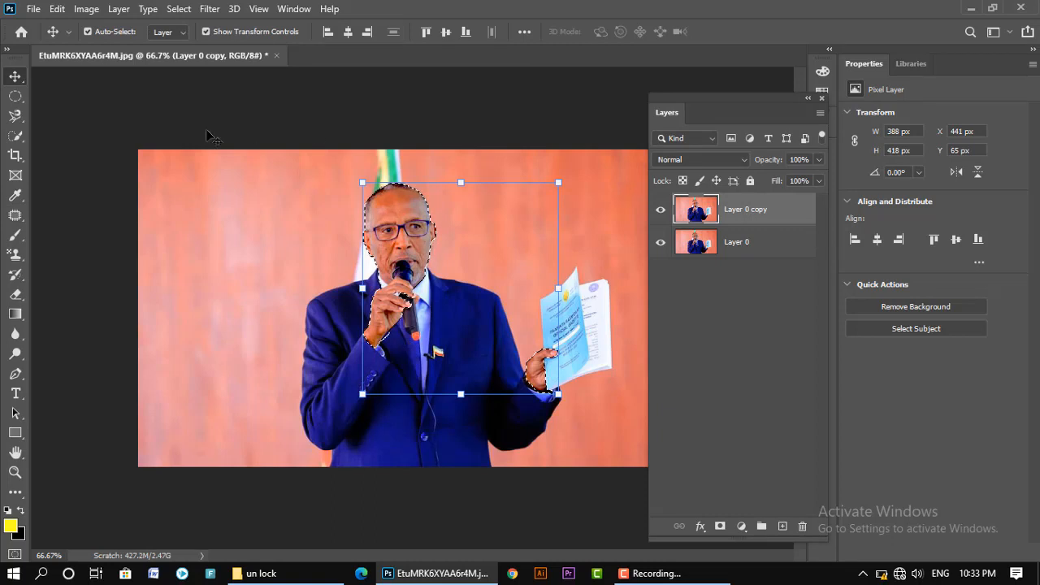
# Step: Apply a Photo Filter to the selected skin at 100% density with the near-white colour fdfdfd
pyautogui.click(86, 9)
pyautogui.moveTo(126, 50)
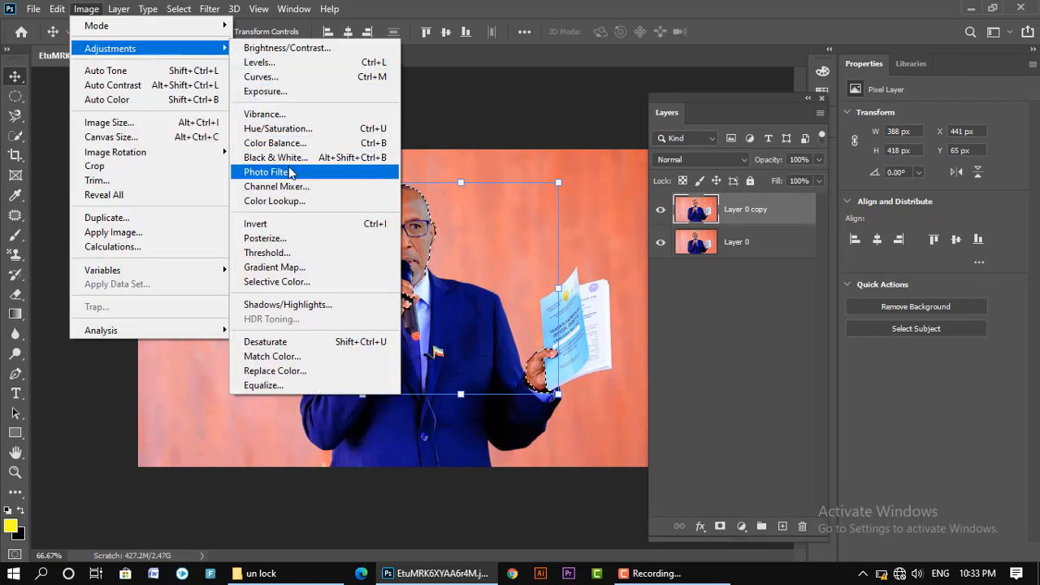
pyautogui.click(291, 172)
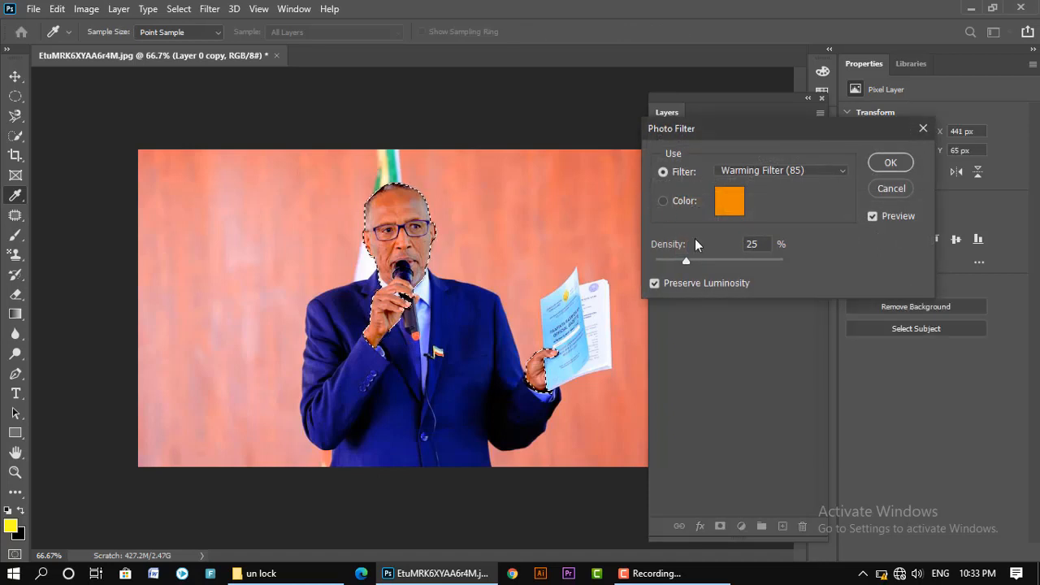
pyautogui.moveTo(767, 258); pyautogui.dragTo(797, 266)
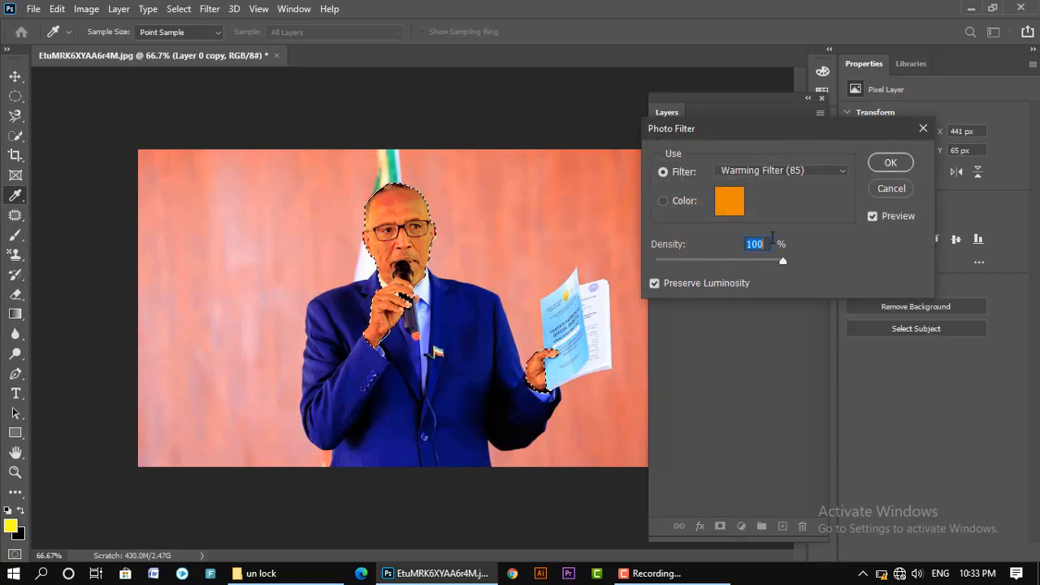
pyautogui.click(733, 213)
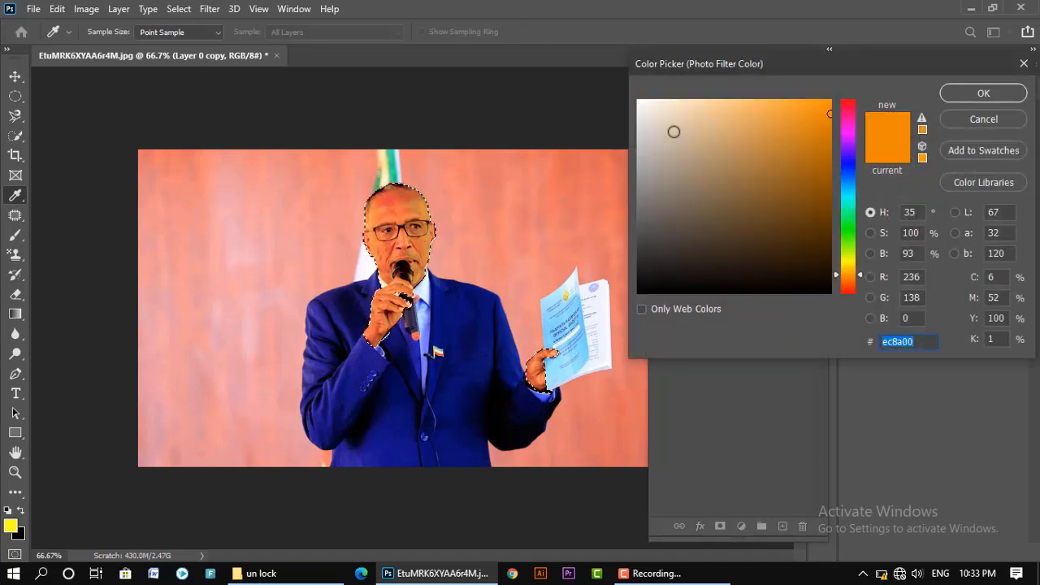
pyautogui.click(635, 102)
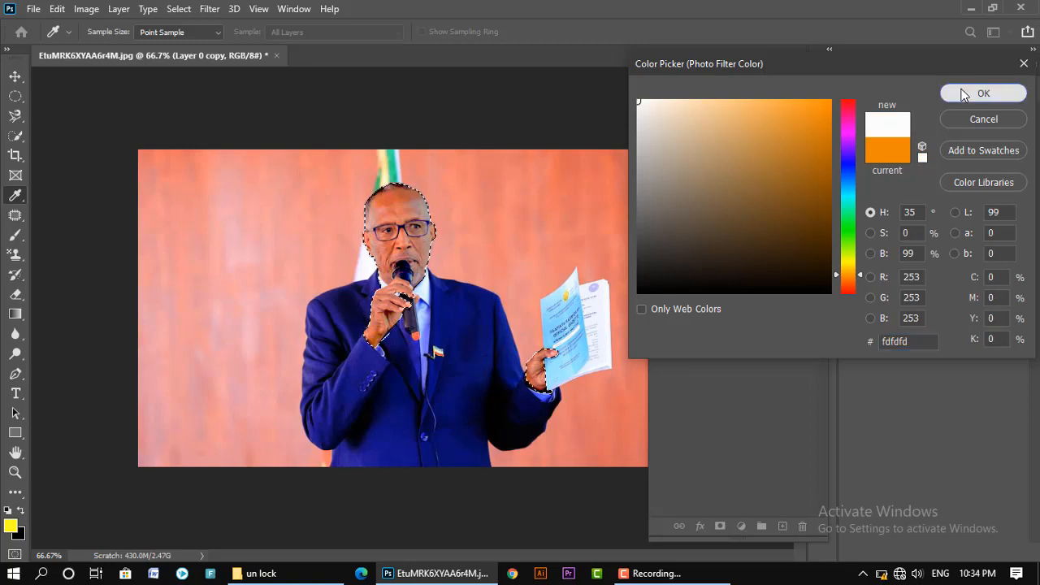
pyautogui.click(966, 94)
pyautogui.click(891, 163)
pyautogui.press('v')
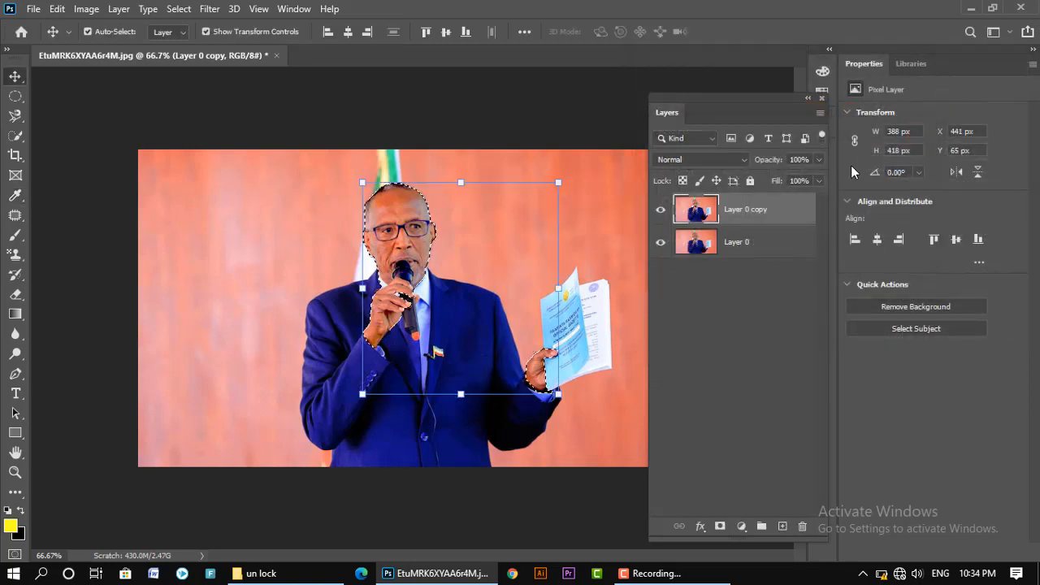
# Step: Apply a Selective Color adjustment to the skin's Reds with magenta -16%, yellow +12% and black -17%
pyautogui.click(86, 8)
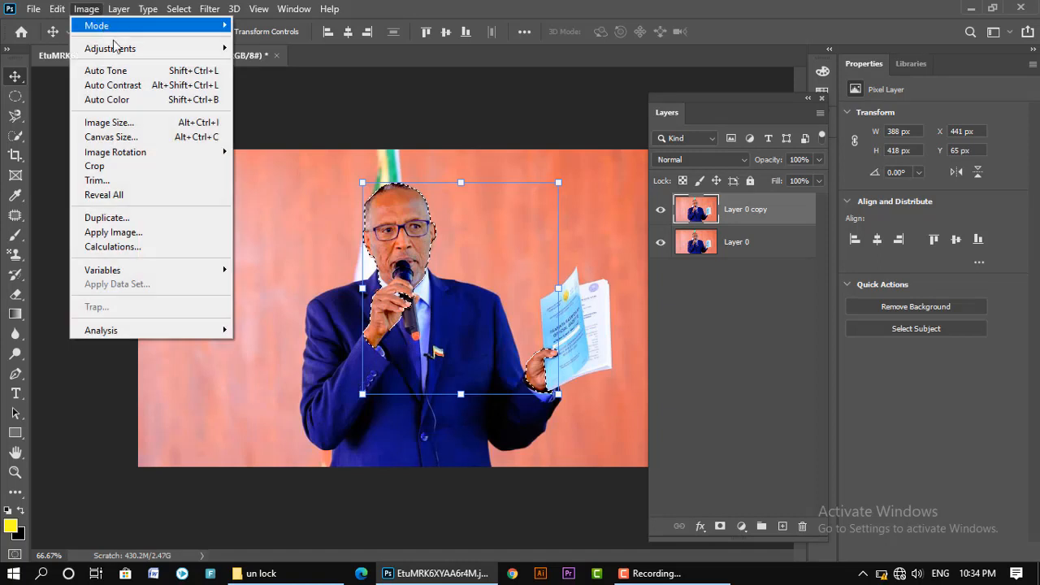
pyautogui.moveTo(120, 50)
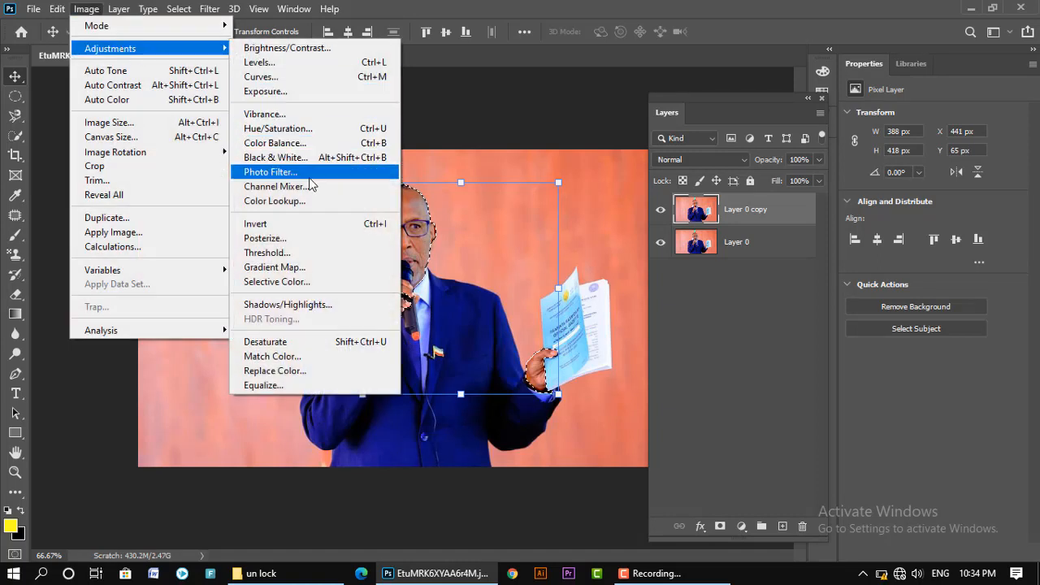
pyautogui.click(321, 282)
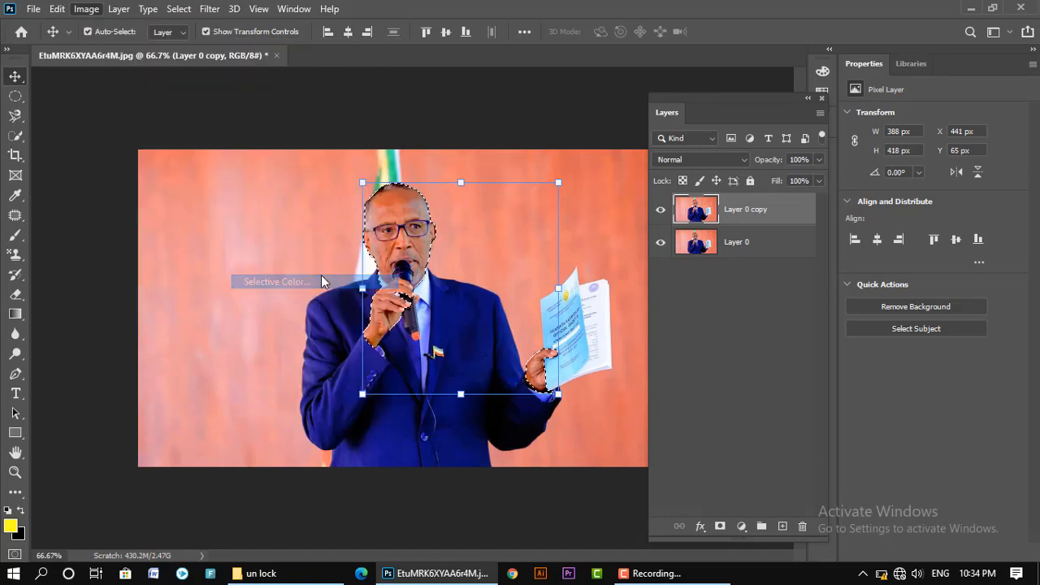
pyautogui.moveTo(698, 290); pyautogui.dragTo(735, 253)
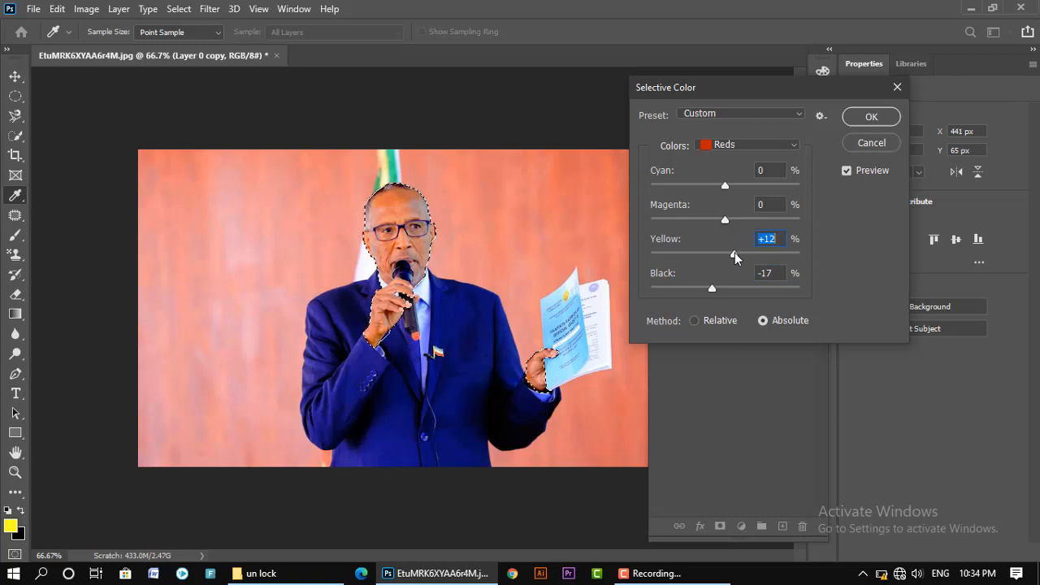
pyautogui.click(703, 220)
pyautogui.moveTo(703, 223)
pyautogui.mouseDown()
pyautogui.moveTo(736, 223)
pyautogui.moveTo(715, 224)
pyautogui.mouseUp()
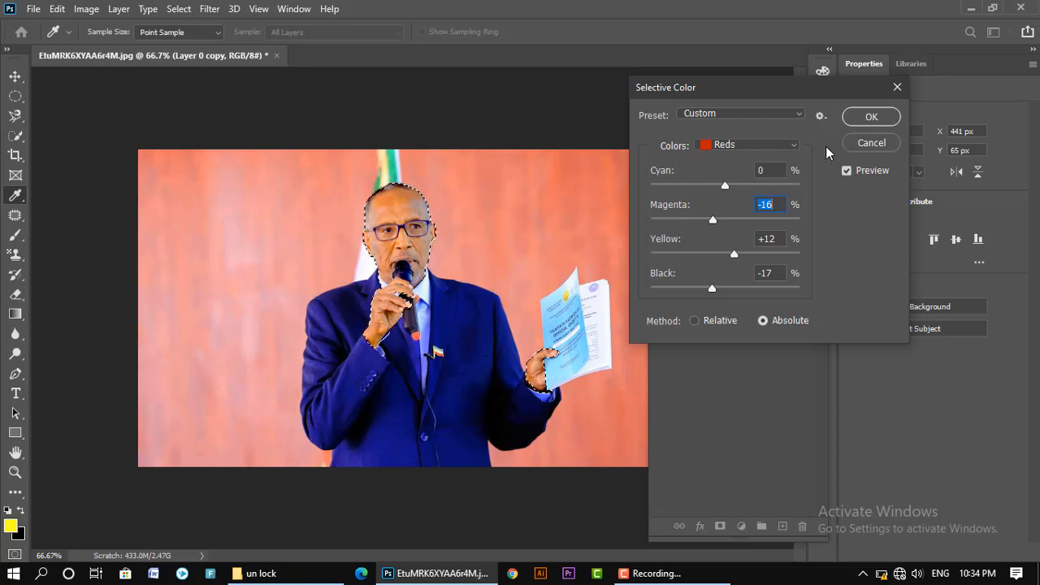
pyautogui.click(869, 120)
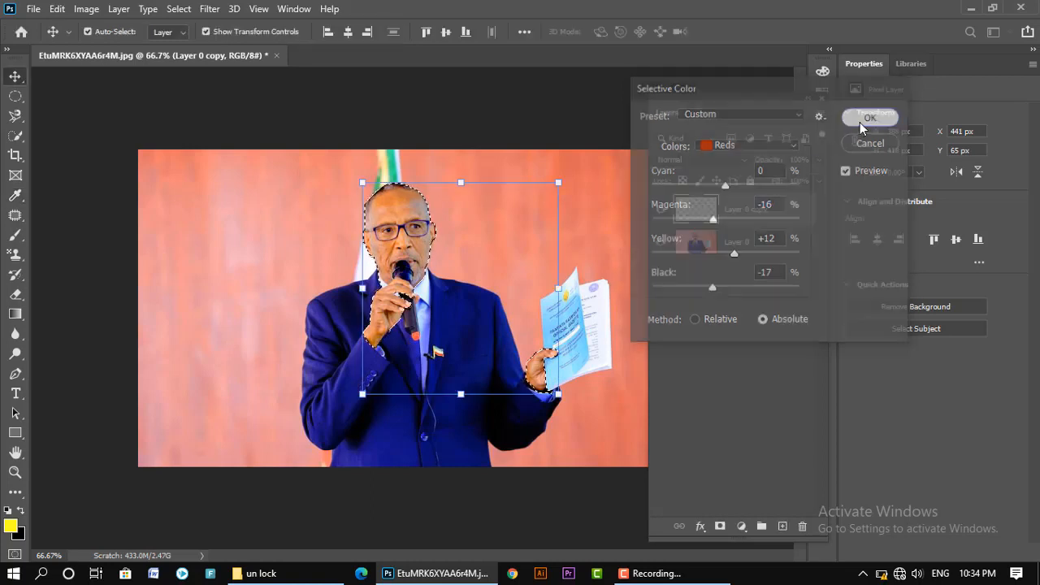
# Step: Compare the retouched layer with the original by hiding and showing Layer 0 copy, and deselect the skin areas
pyautogui.click(660, 212)
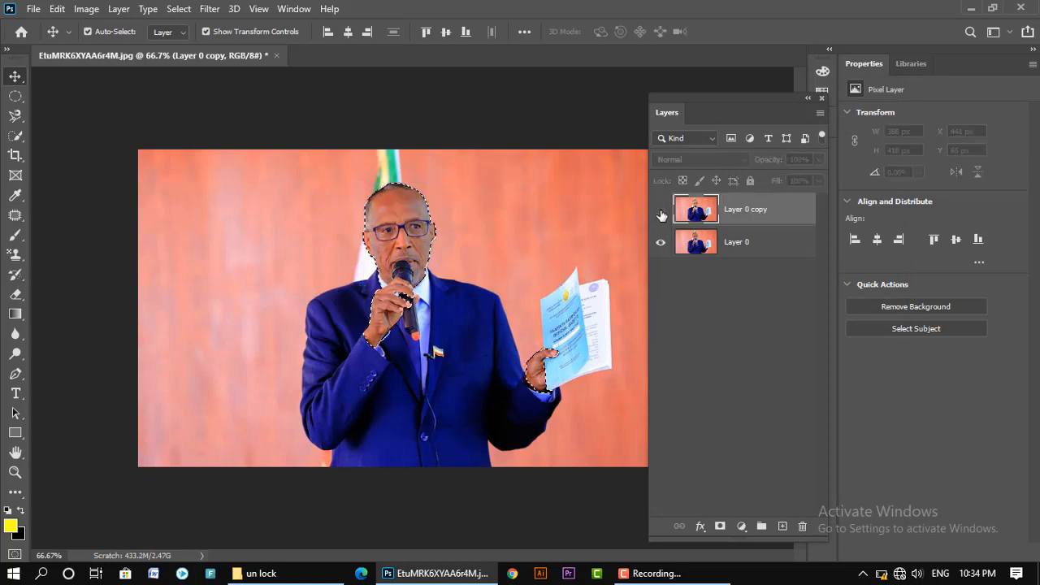
pyautogui.click(660, 211)
pyautogui.click(659, 211)
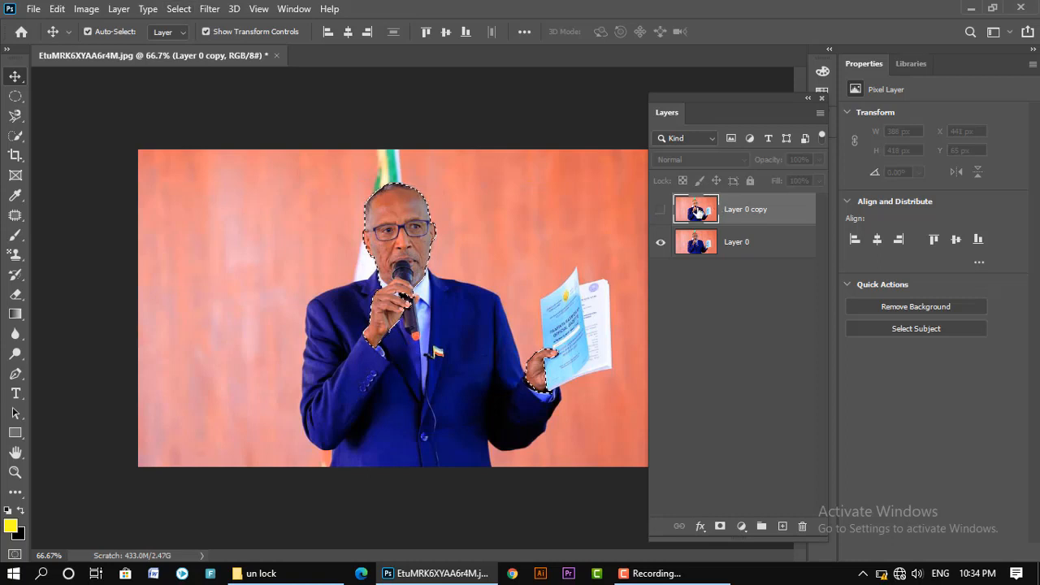
pyautogui.click(660, 211)
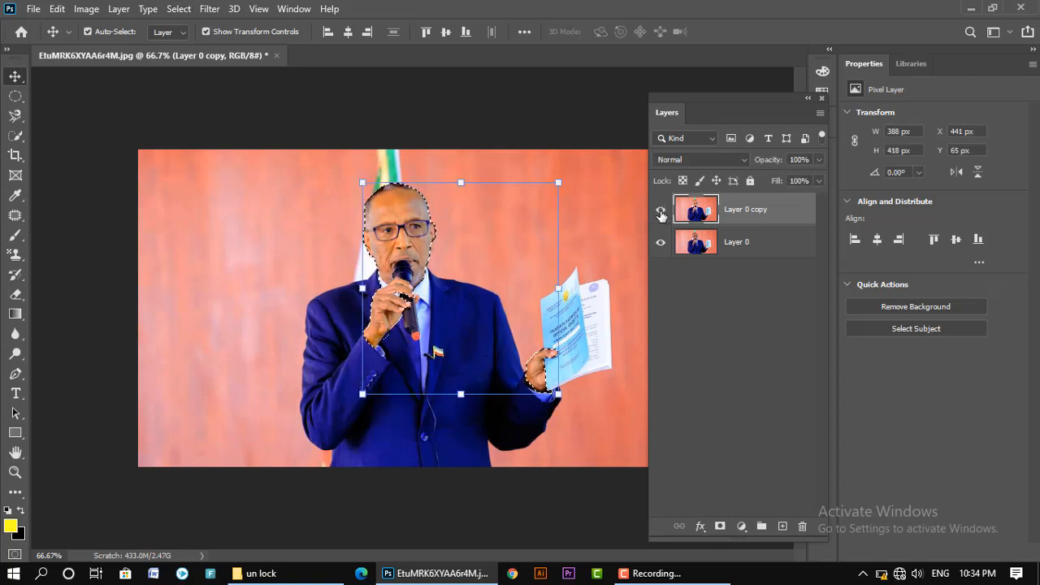
pyautogui.click(178, 9)
pyautogui.click(197, 40)
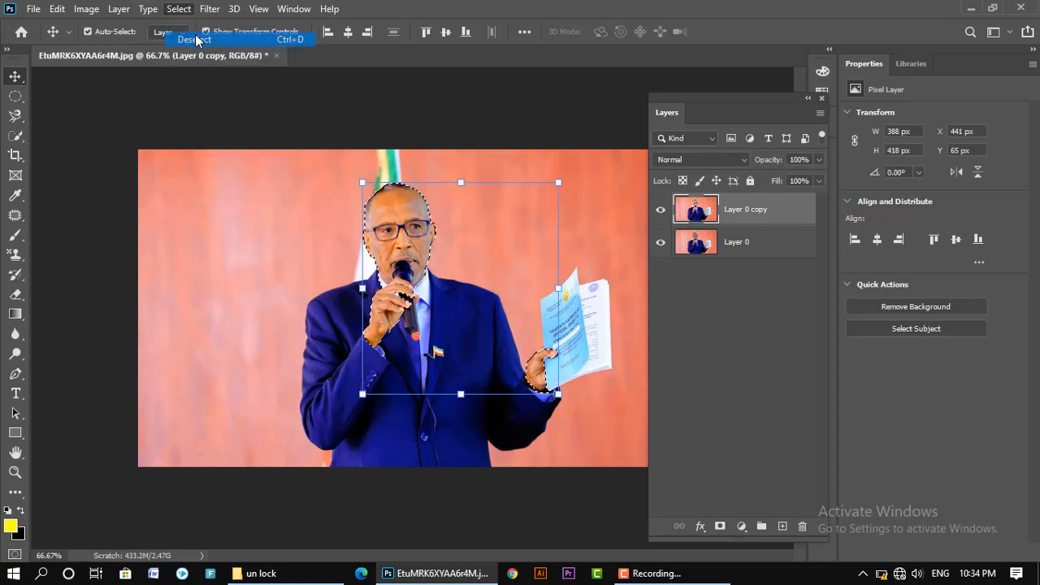
# Step: Hide and show Layer 0 copy several times to review the skin retouch against the original photo
pyautogui.click(661, 210)
pyautogui.click(665, 213)
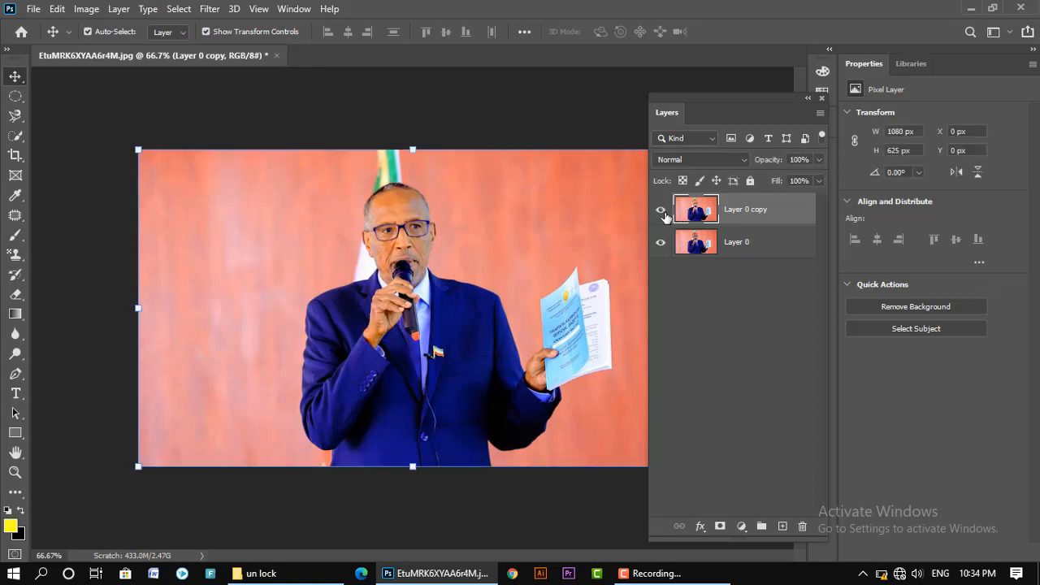
pyautogui.click(664, 213)
pyautogui.click(660, 211)
pyautogui.click(661, 211)
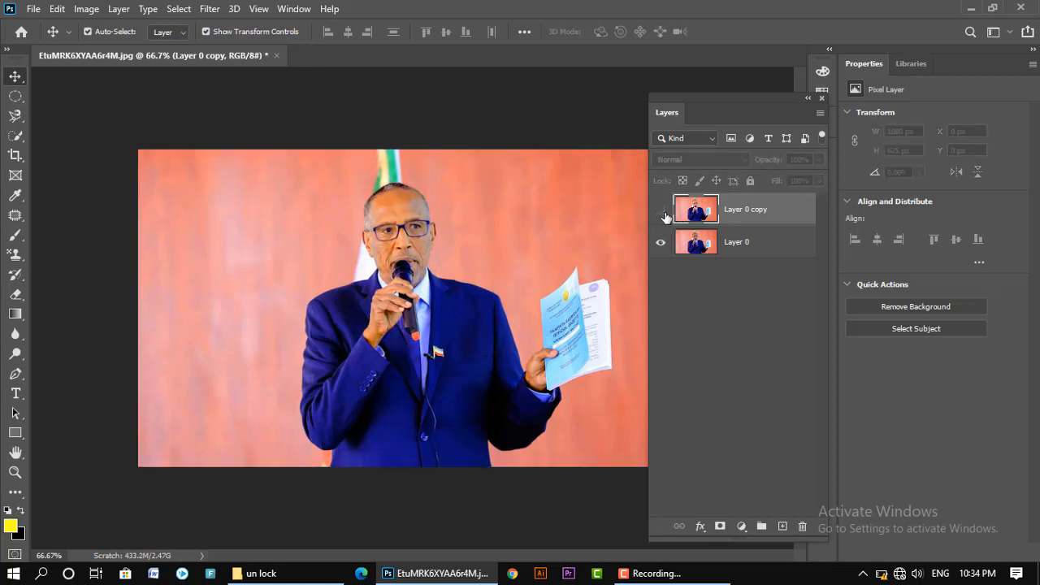
pyautogui.click(661, 211)
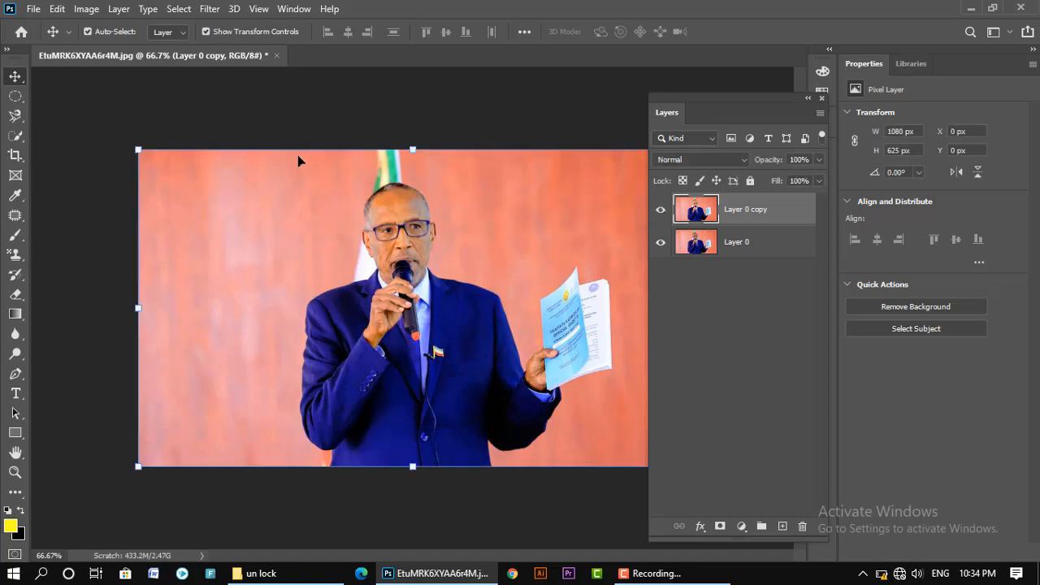
# Step: Select the man as the subject and open the Camera Raw Filter with a side-by-side before/after preview
pyautogui.click(179, 9)
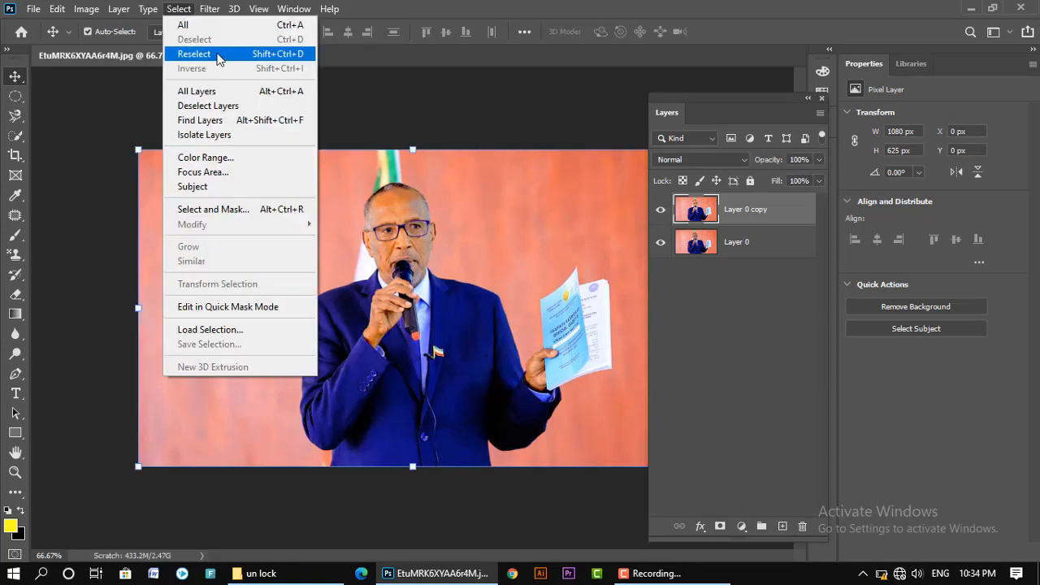
pyautogui.click(275, 188)
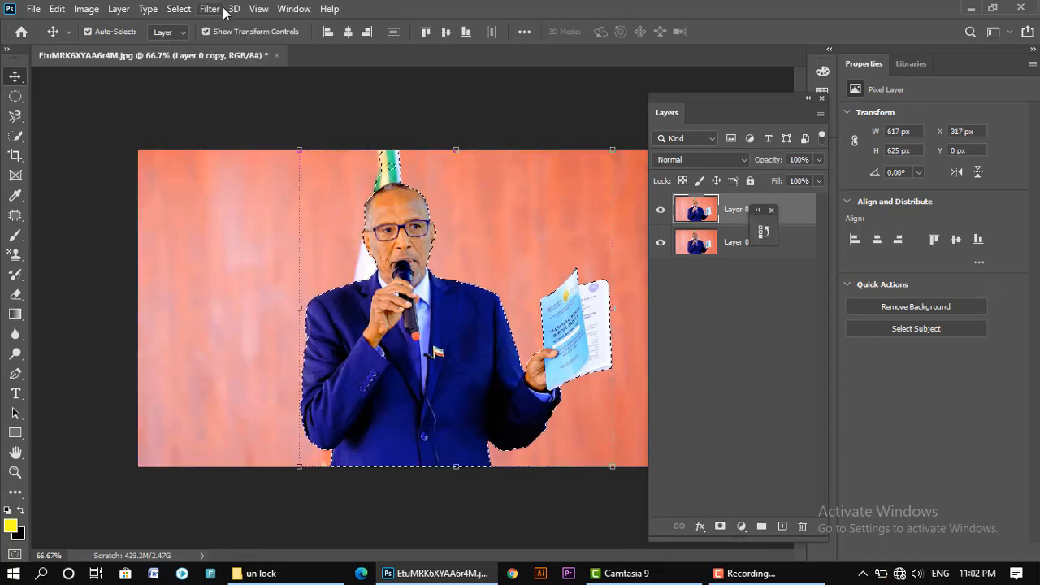
pyautogui.click(211, 9)
pyautogui.click(273, 99)
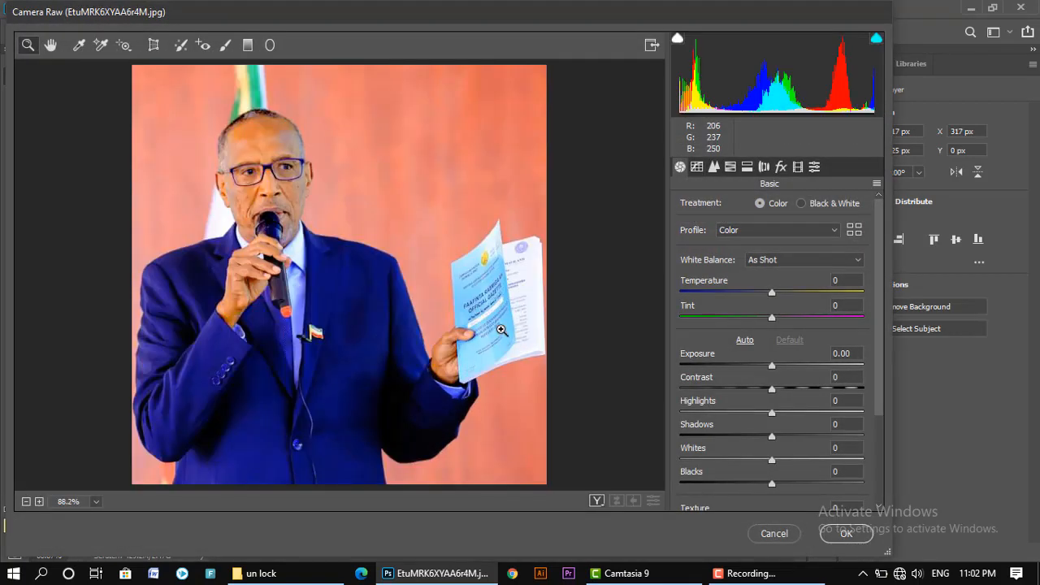
pyautogui.click(597, 501)
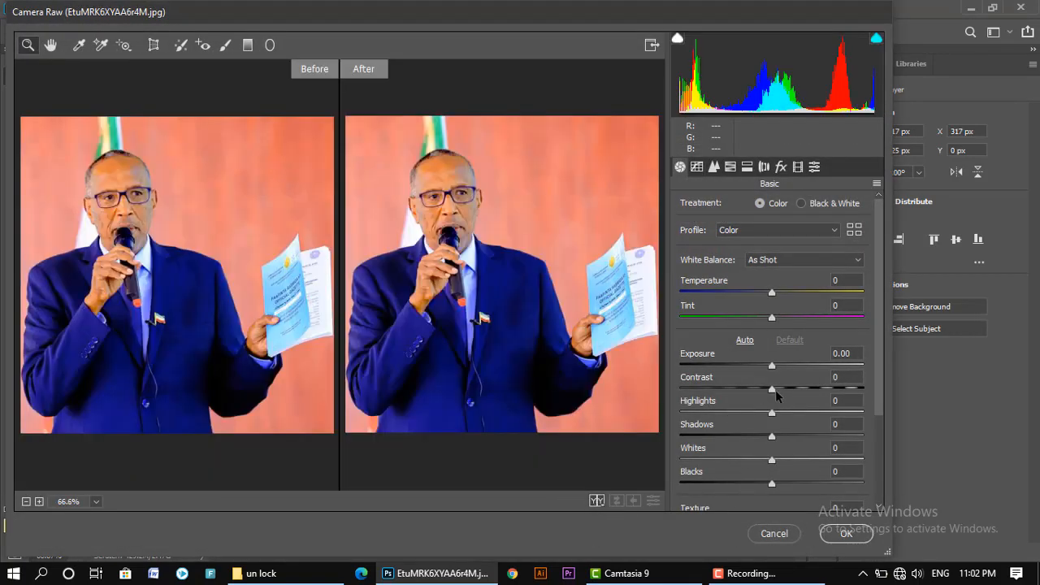
# Step: Set the basic tone values to Contrast +29, Highlights +12, Shadows -28, Whites +52 and Blacks -29
pyautogui.moveTo(784, 390); pyautogui.dragTo(799, 393)
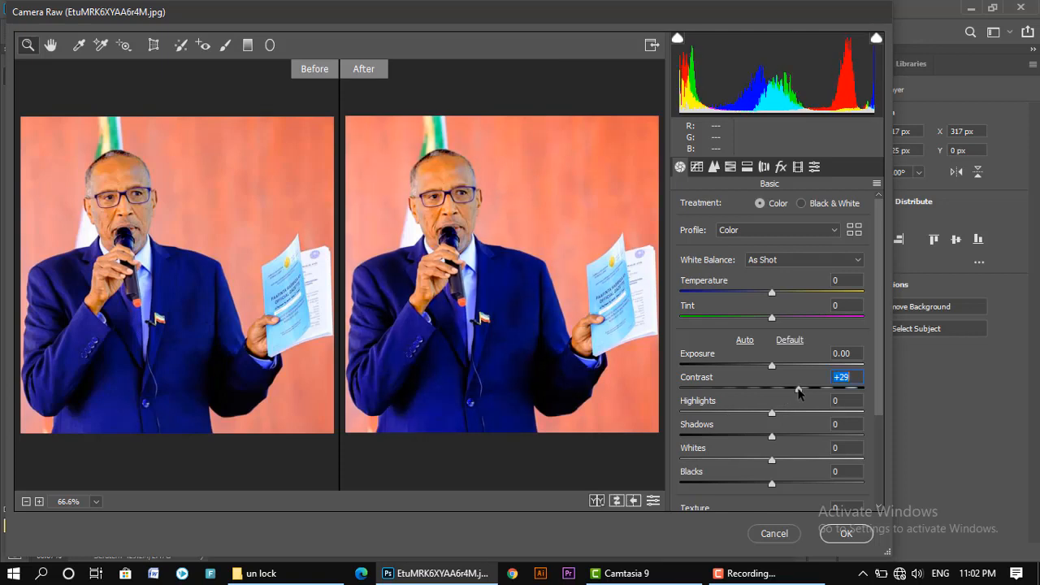
pyautogui.click(749, 416)
pyautogui.click(784, 416)
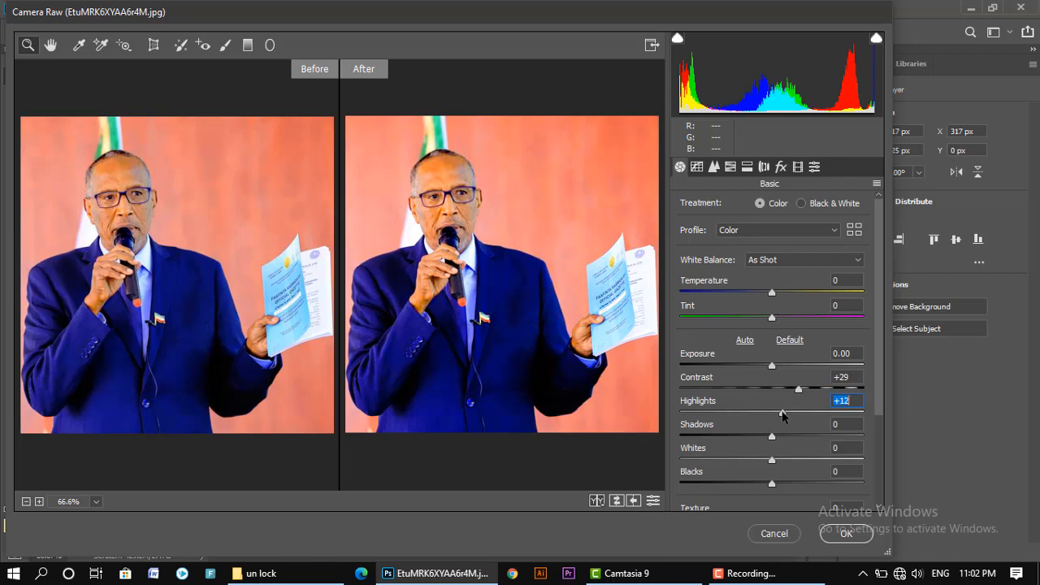
pyautogui.click(746, 437)
pyautogui.moveTo(769, 461); pyautogui.dragTo(818, 461)
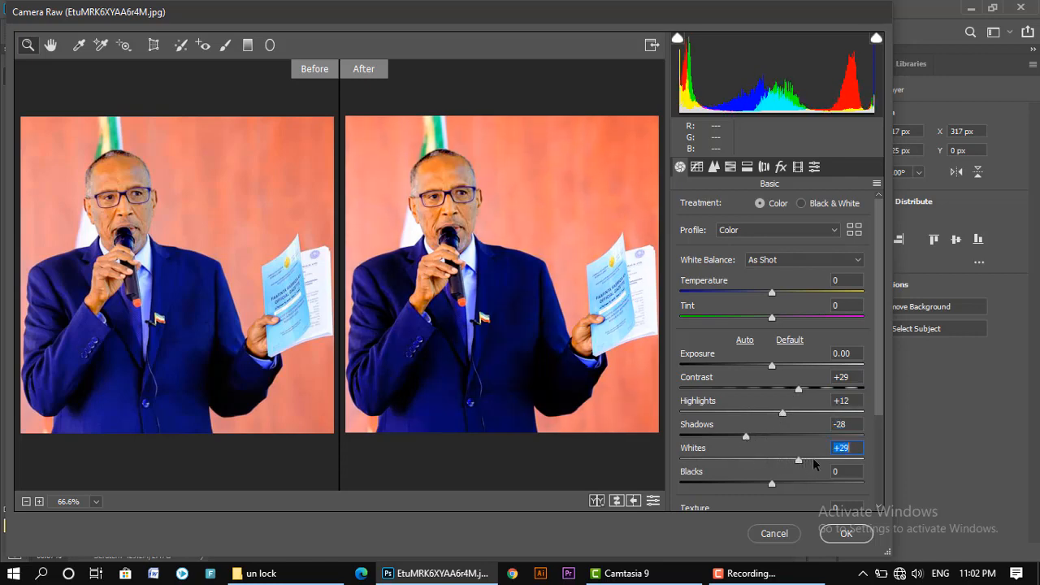
pyautogui.click(744, 484)
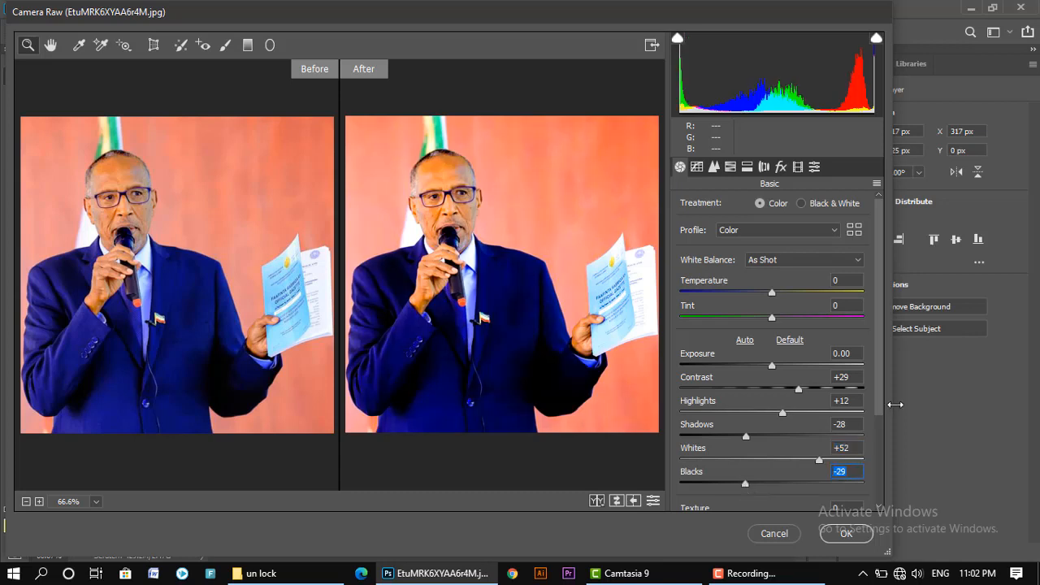
# Step: Set Texture to +24, Clarity to +9 and Dehaze to +3 in the basic adjustments
pyautogui.moveTo(884, 407); pyautogui.dragTo(877, 462)
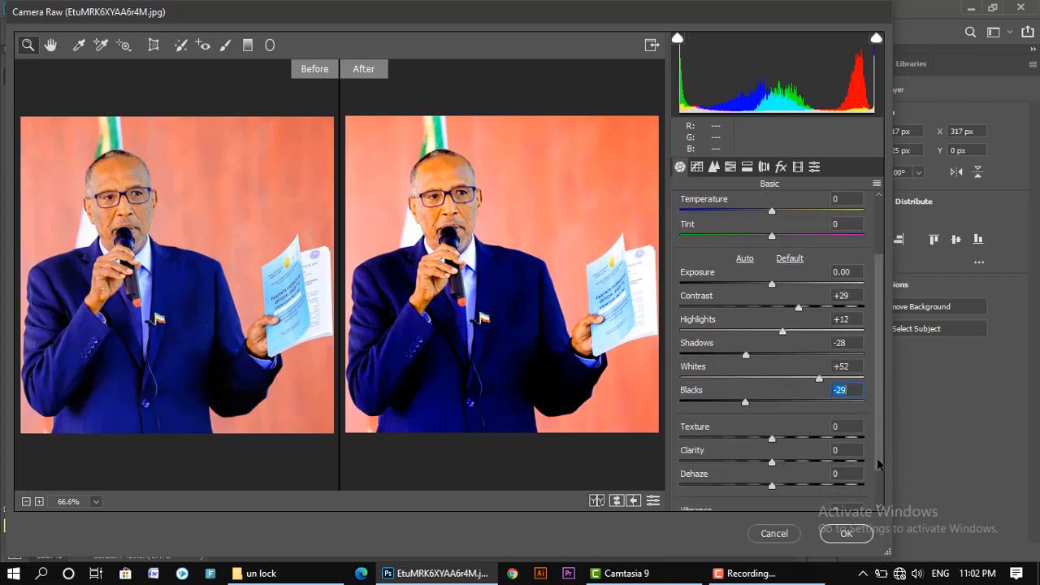
pyautogui.click(784, 440)
pyautogui.click(794, 440)
pyautogui.click(787, 462)
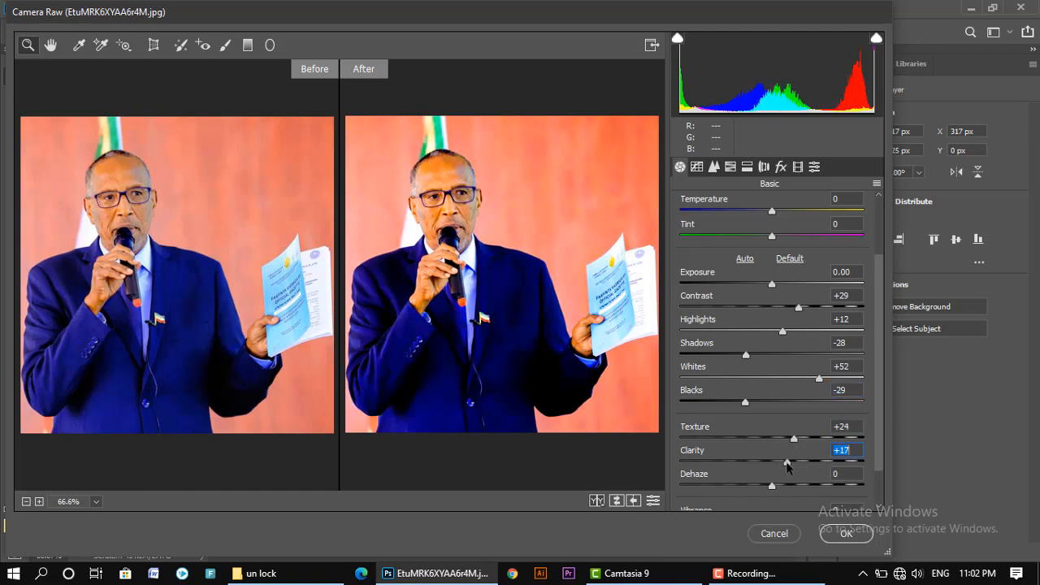
pyautogui.click(780, 462)
pyautogui.click(785, 486)
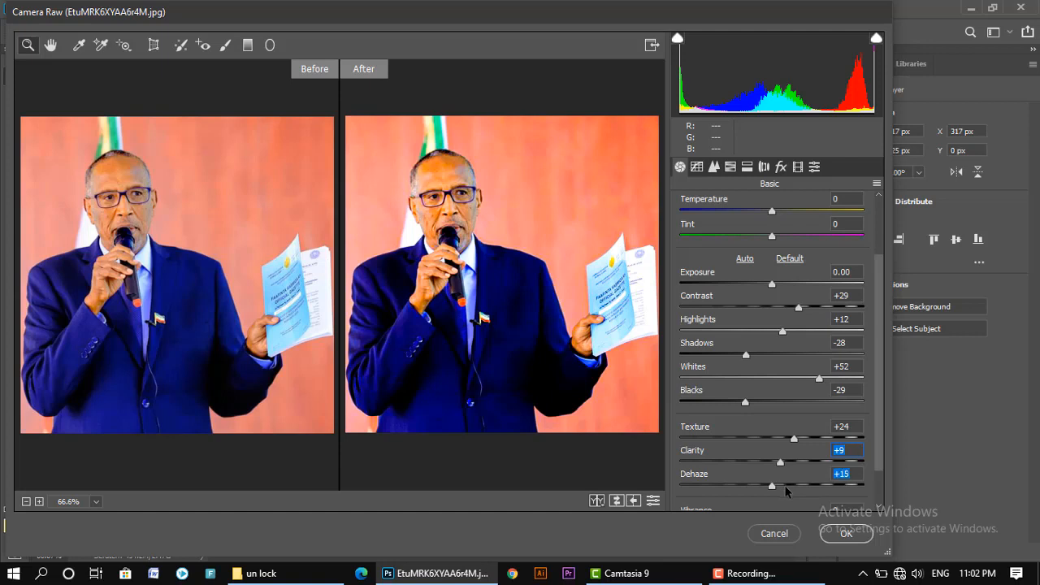
pyautogui.click(774, 486)
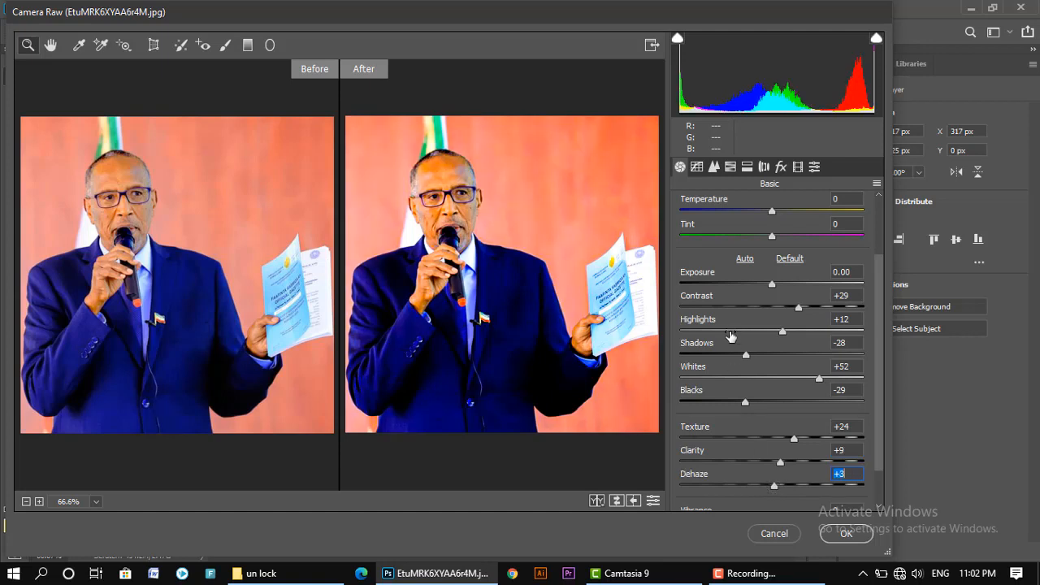
# Step: Adjust the parametric tone curve with Highlights +18 and Lights -3
pyautogui.click(697, 167)
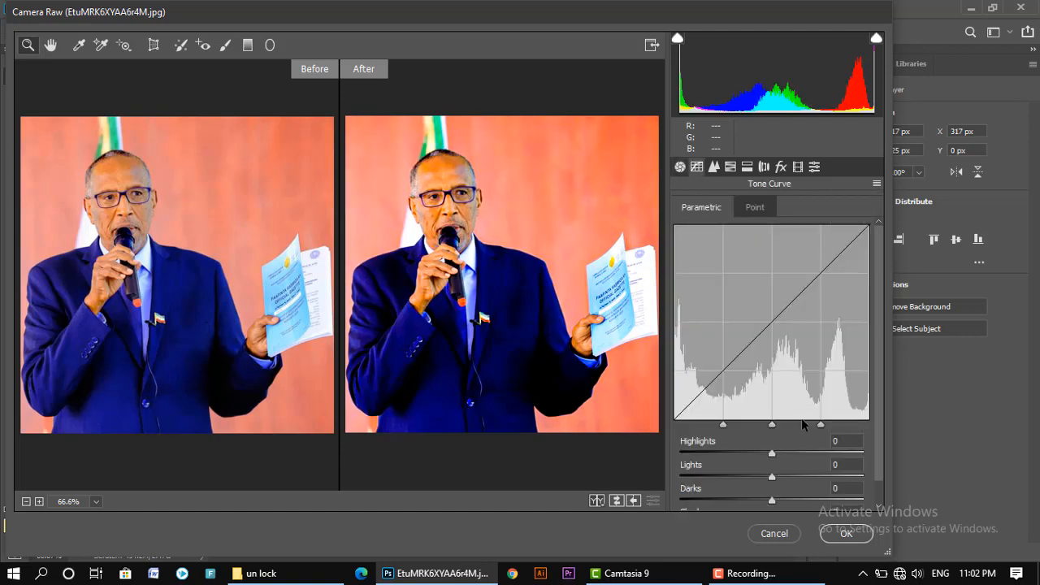
pyautogui.click(782, 458)
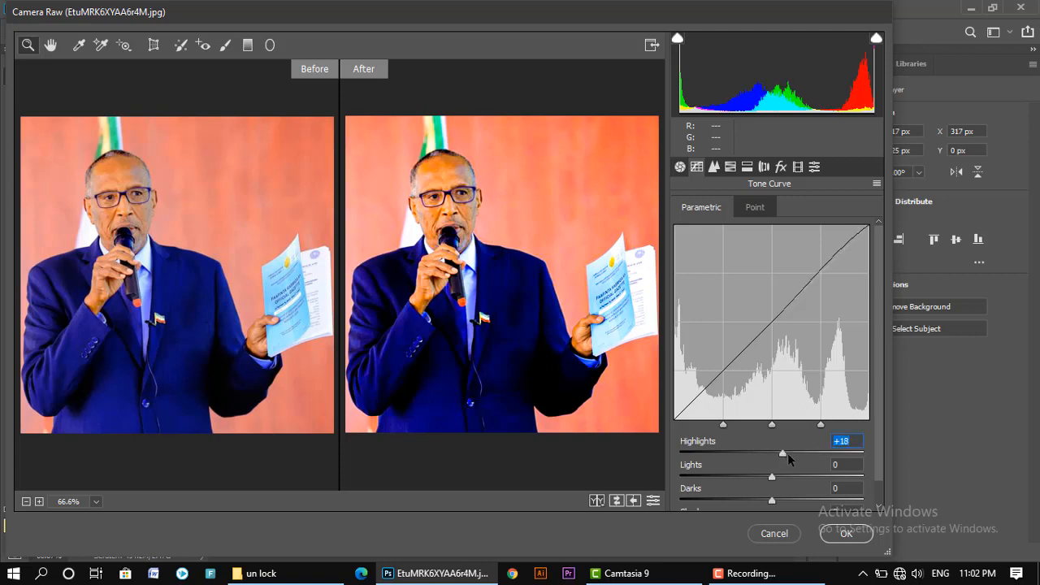
pyautogui.click(787, 476)
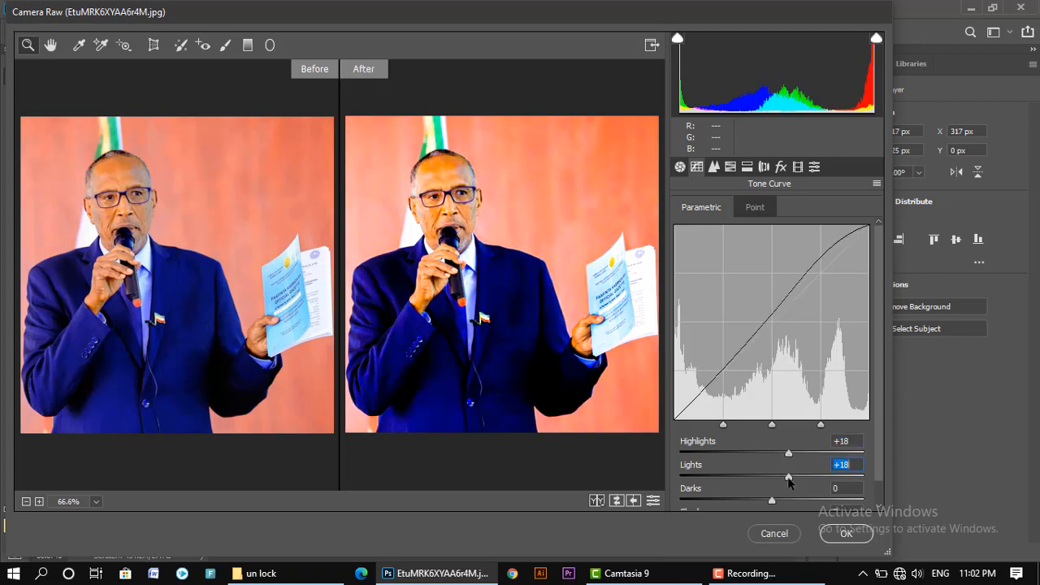
pyautogui.click(770, 479)
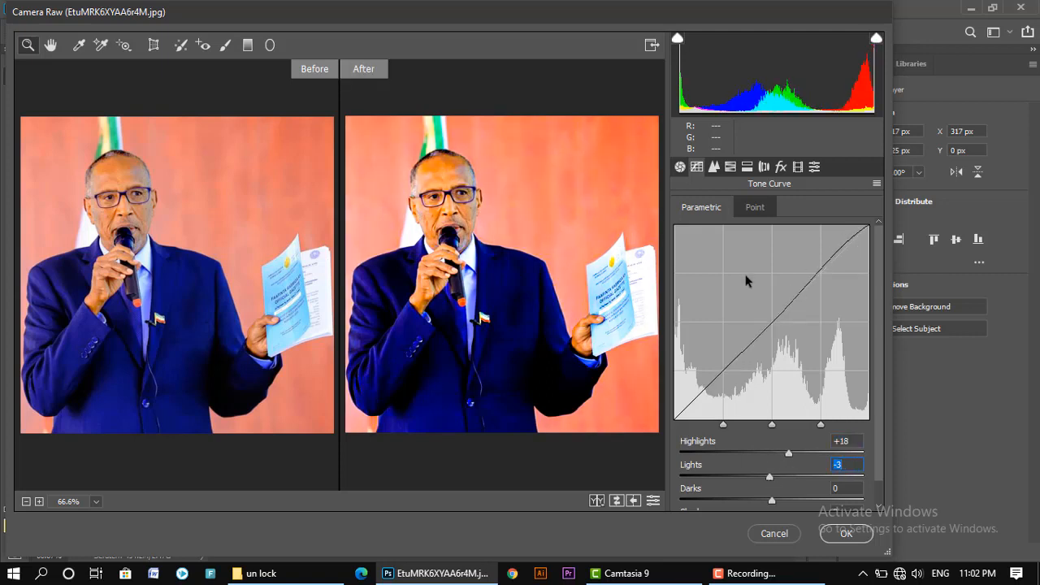
# Step: Set the noise reduction Luminance to 55 and the sharpening Amount to 27
pyautogui.click(714, 168)
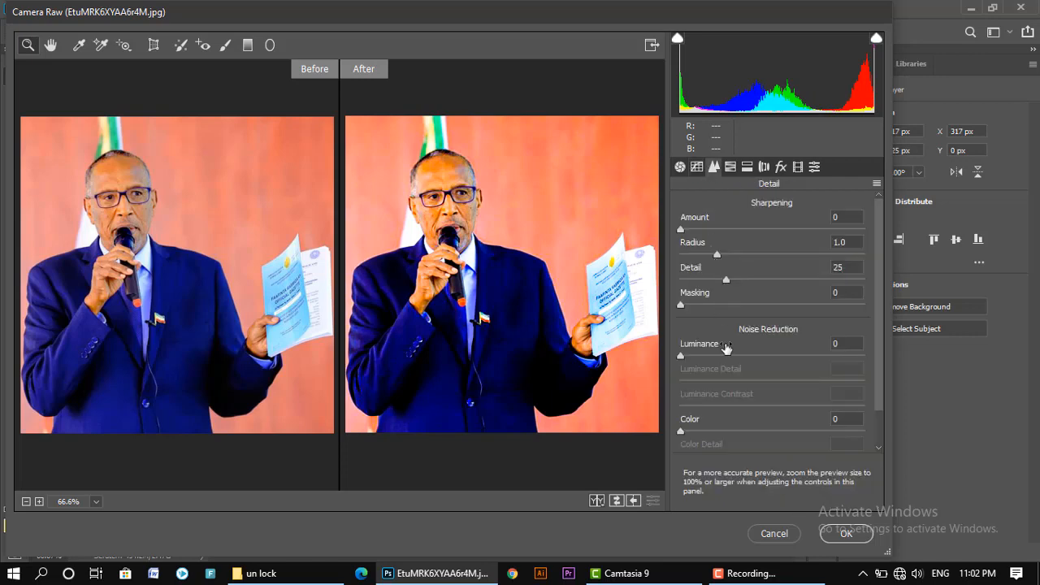
pyautogui.click(763, 356)
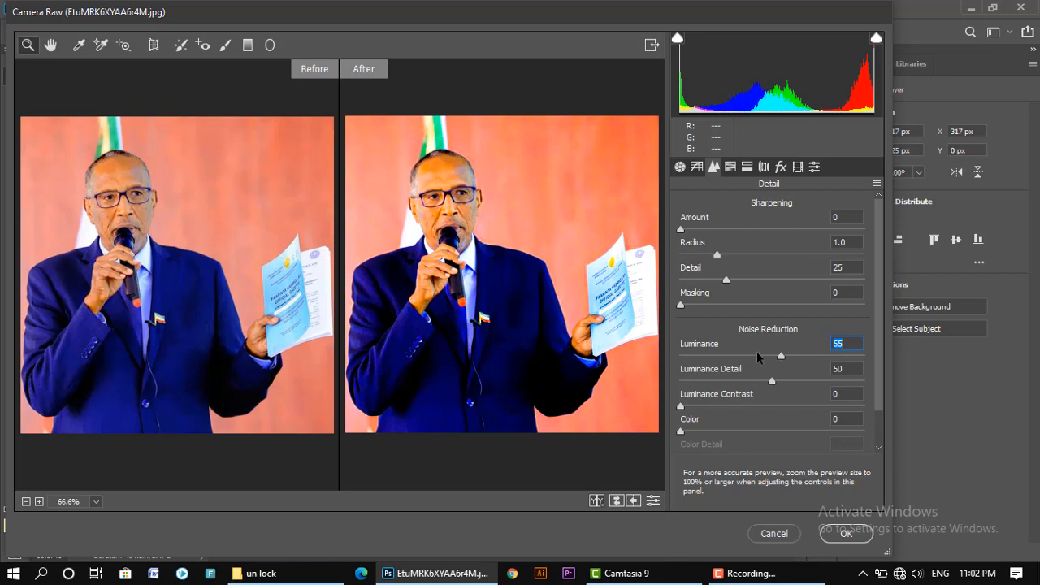
pyautogui.click(702, 230)
pyautogui.click(714, 230)
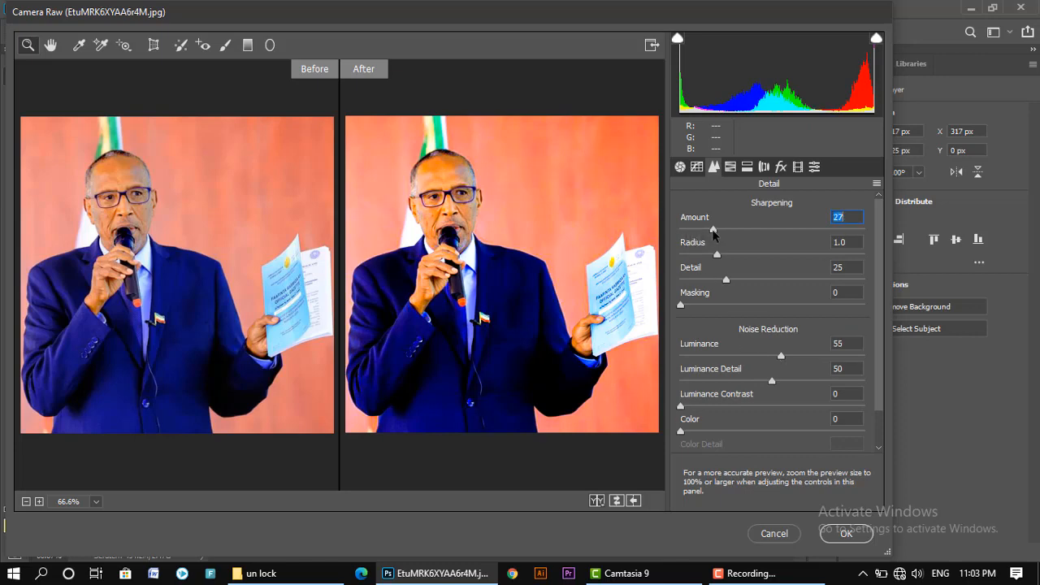
# Step: Set the luminance of the Blues to +18 in the HSL adjustments
pyautogui.click(745, 170)
pyautogui.click(761, 169)
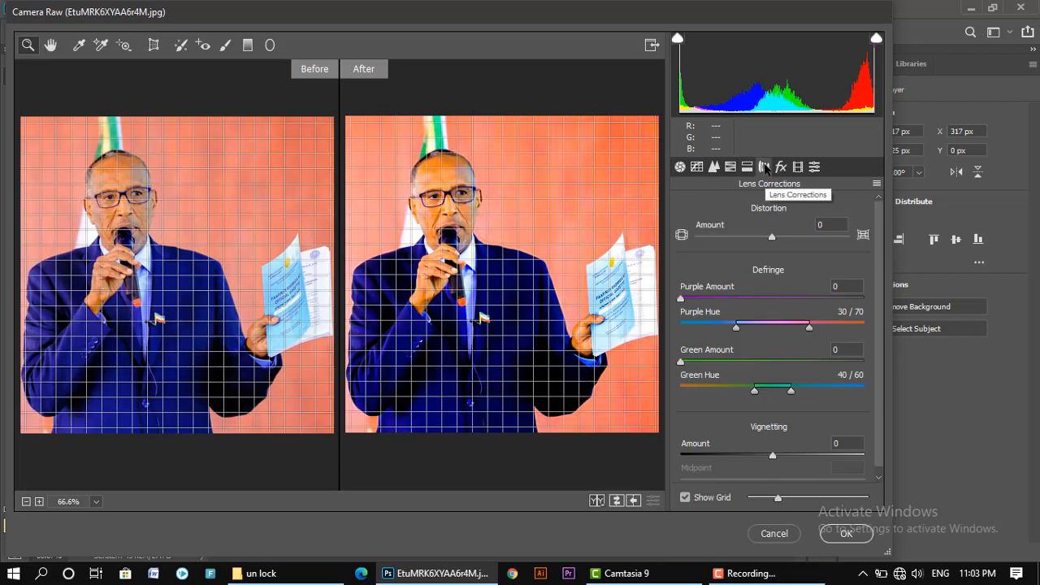
pyautogui.click(730, 166)
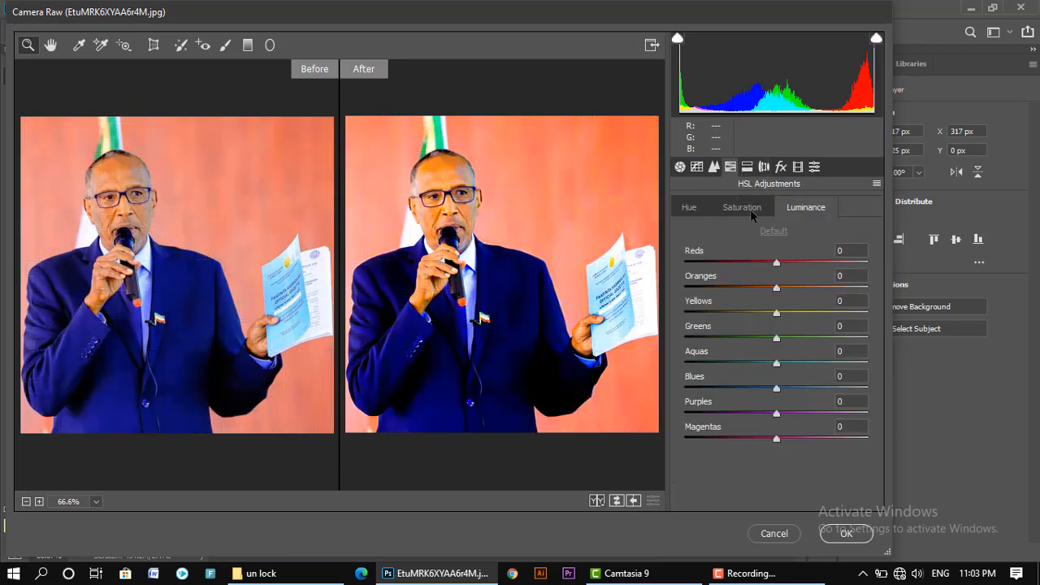
pyautogui.click(753, 389)
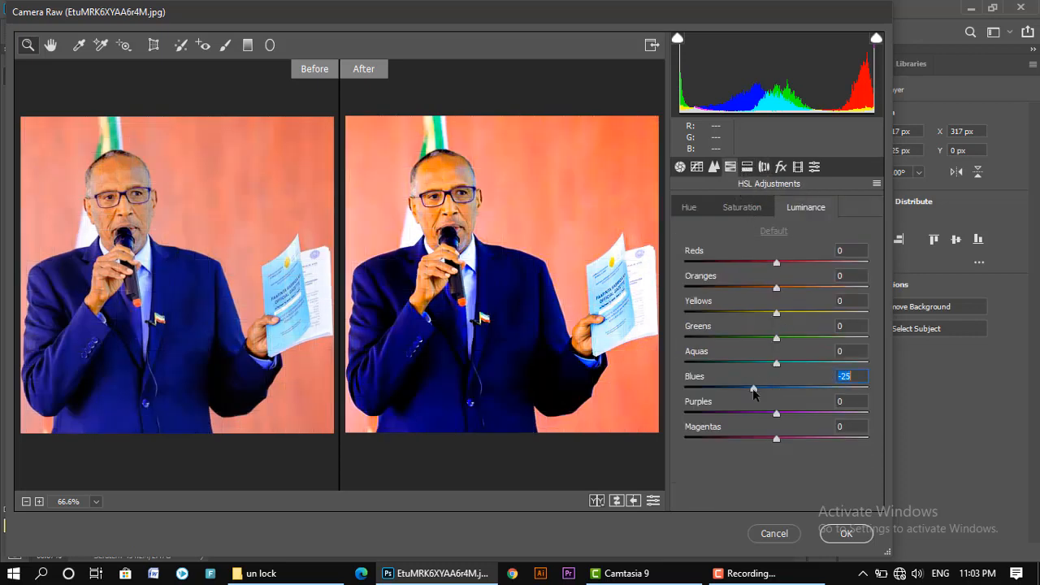
pyautogui.click(790, 387)
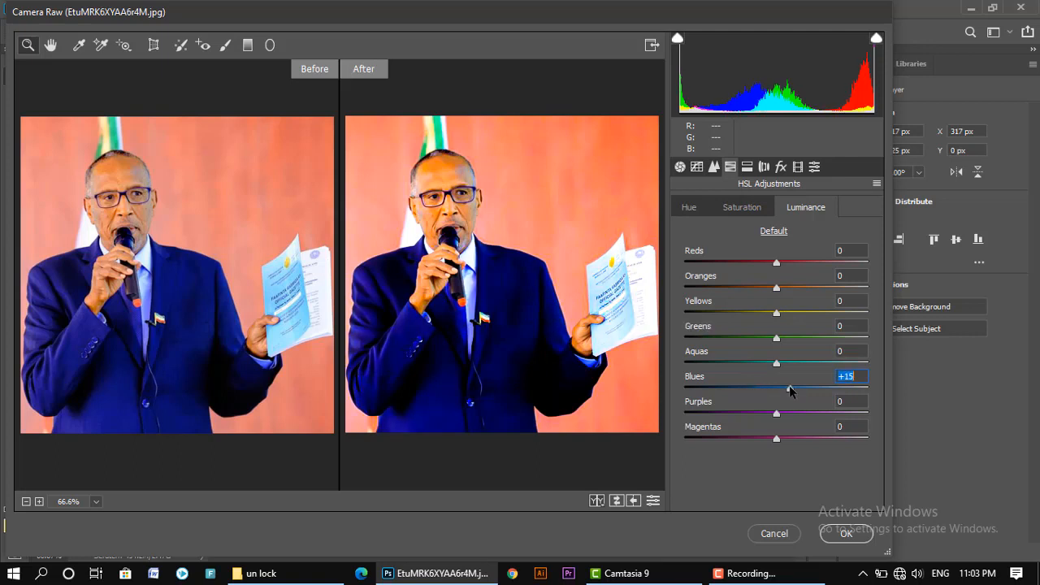
pyautogui.moveTo(790, 391); pyautogui.dragTo(818, 393)
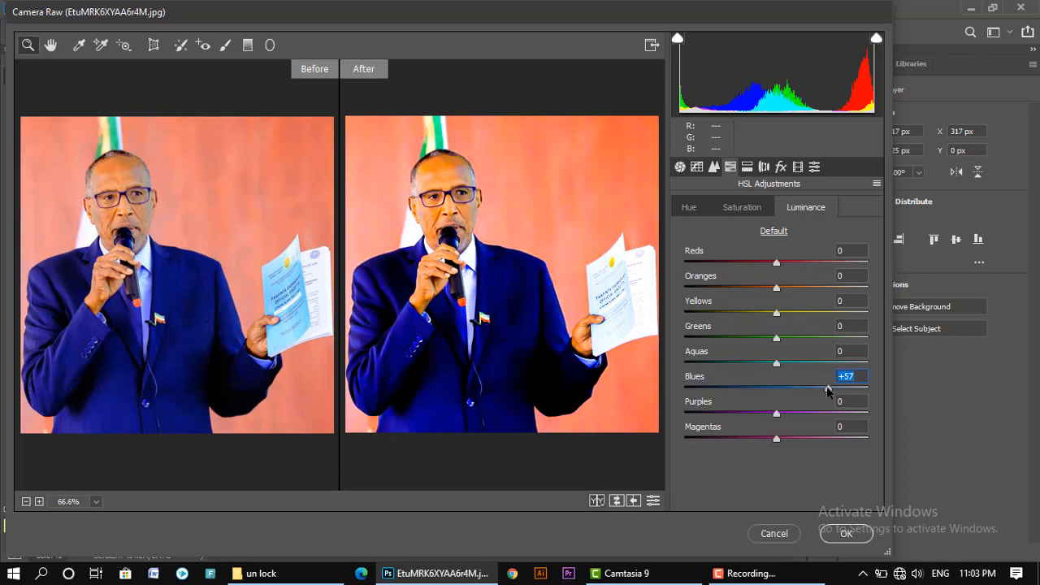
pyautogui.click(793, 389)
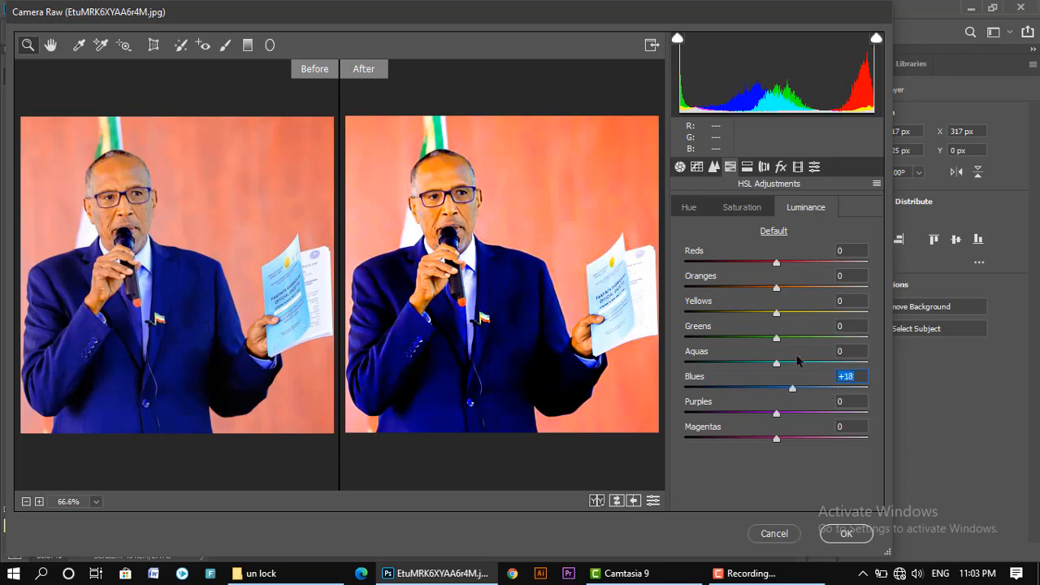
# Step: Set the Blue Primary hue to -13 in the calibration settings and apply the Camera Raw filter
pyautogui.click(765, 168)
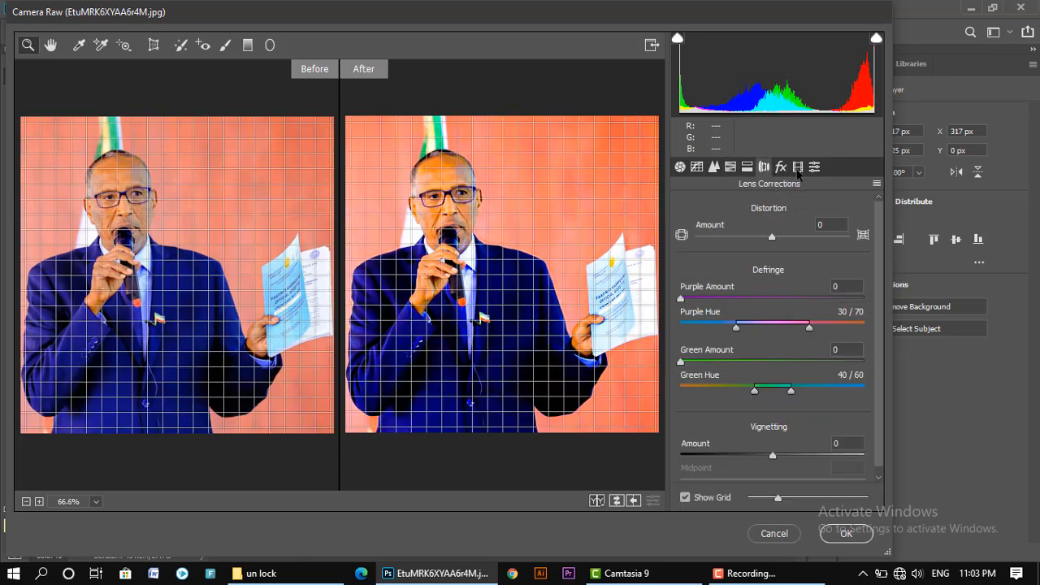
pyautogui.click(798, 168)
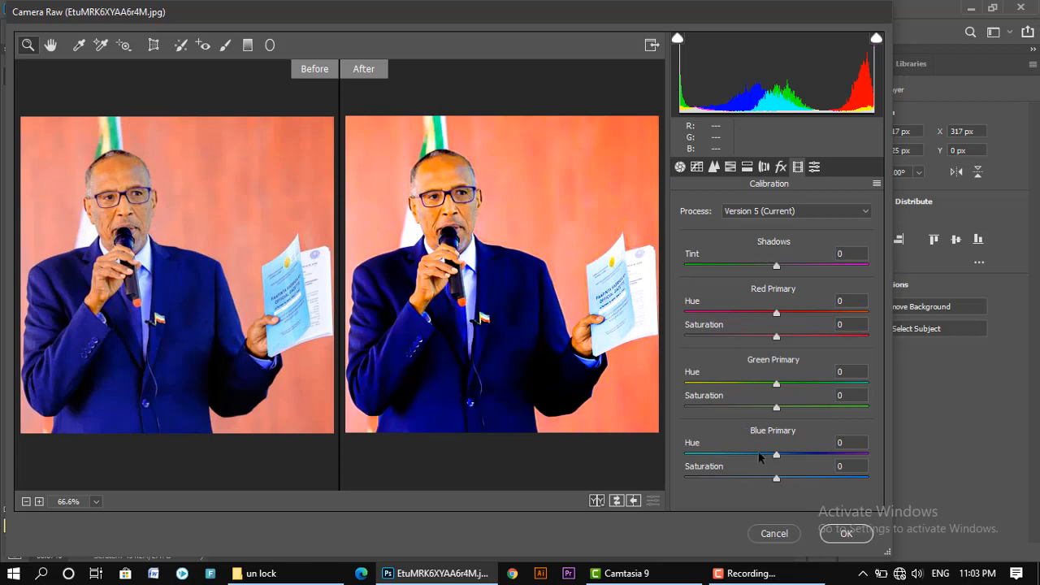
pyautogui.click(795, 455)
pyautogui.click(758, 455)
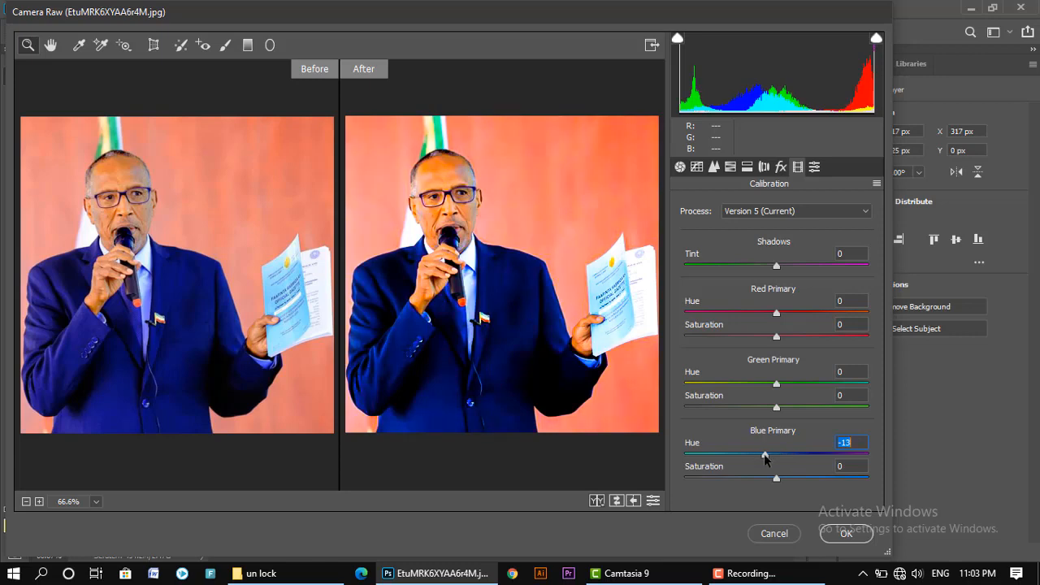
pyautogui.click(840, 537)
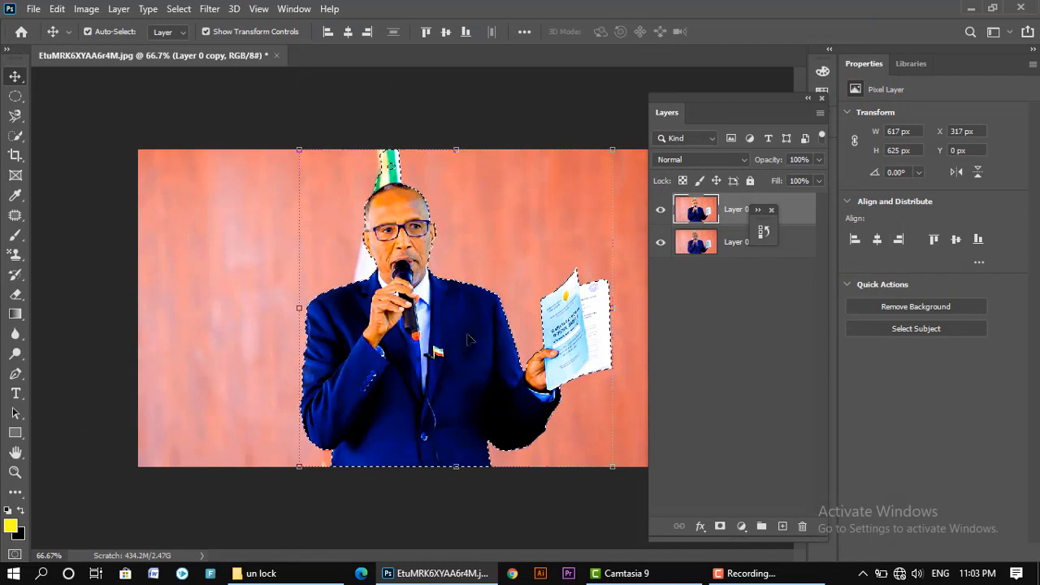
# Step: Deselect the man and compare the filtered result with the original by toggling Layer 0 copy's visibility
pyautogui.click(177, 9)
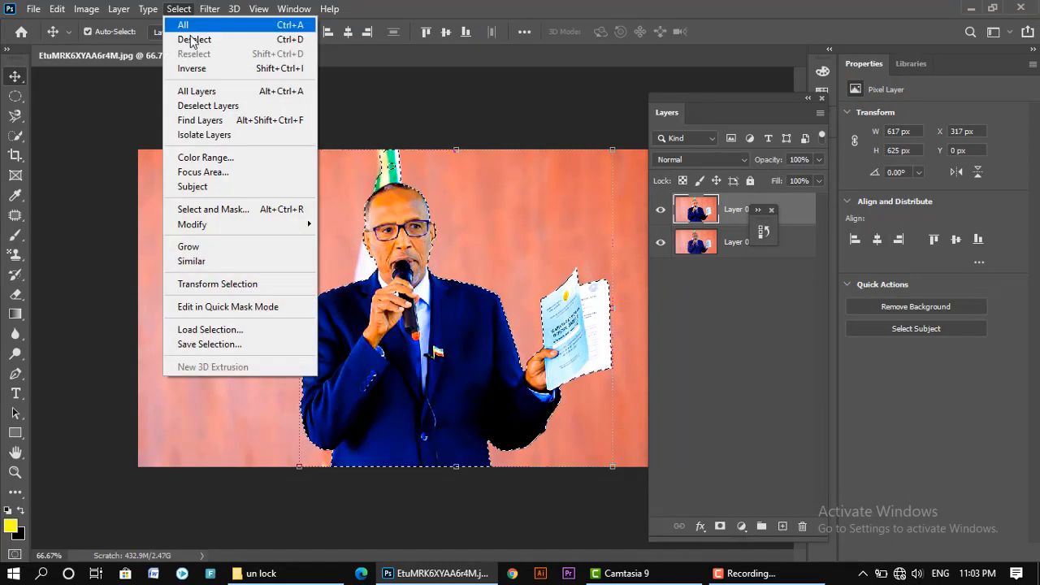
pyautogui.click(192, 39)
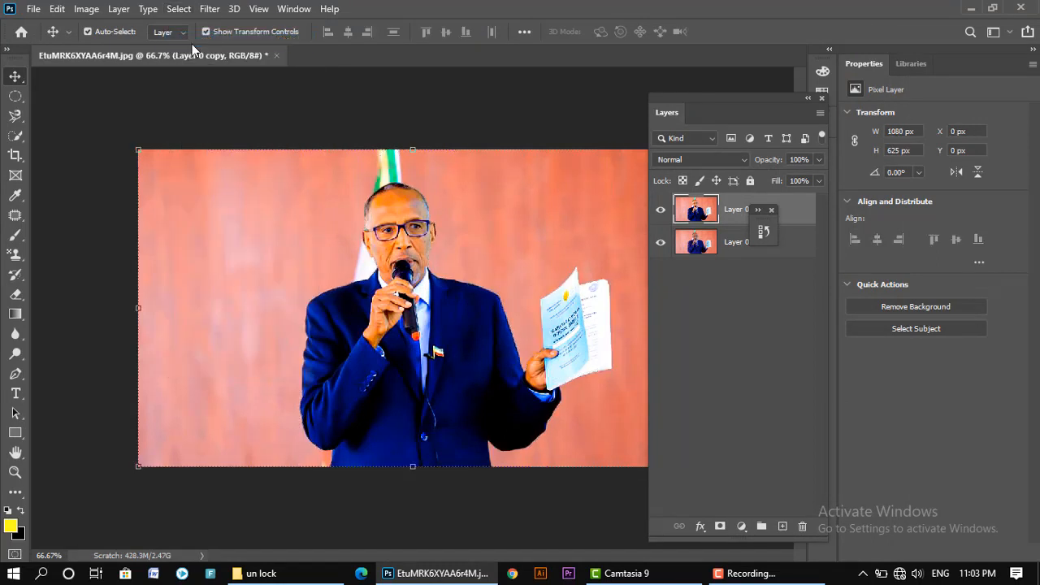
pyautogui.click(661, 211)
pyautogui.click(660, 211)
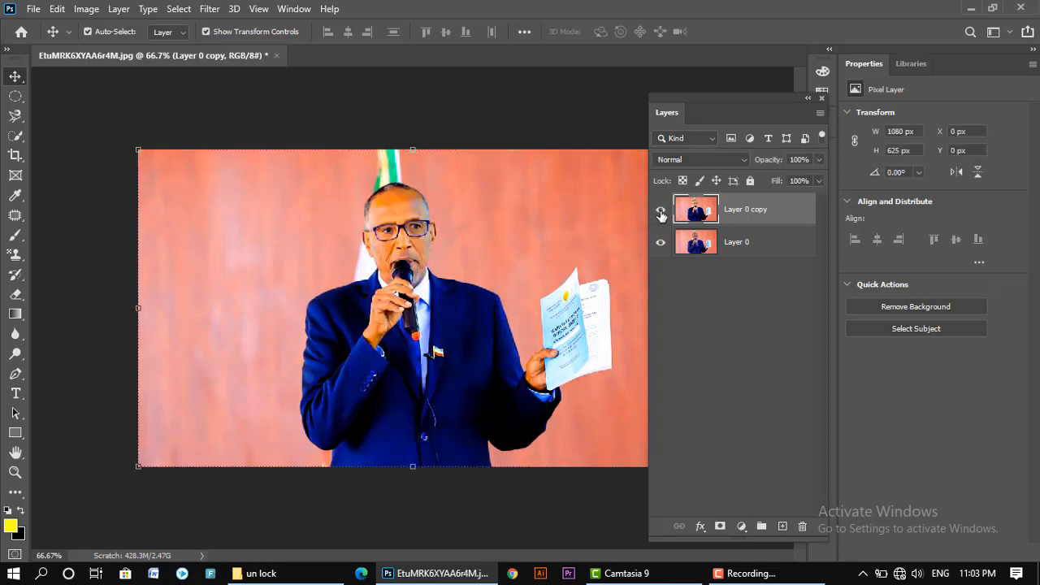
pyautogui.click(660, 212)
pyautogui.click(661, 213)
pyautogui.click(743, 573)
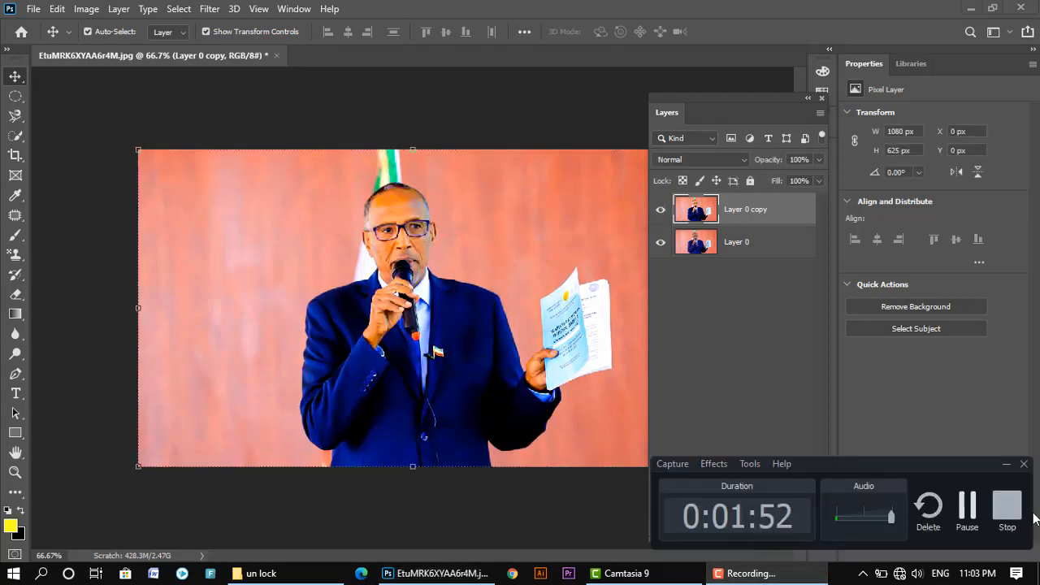